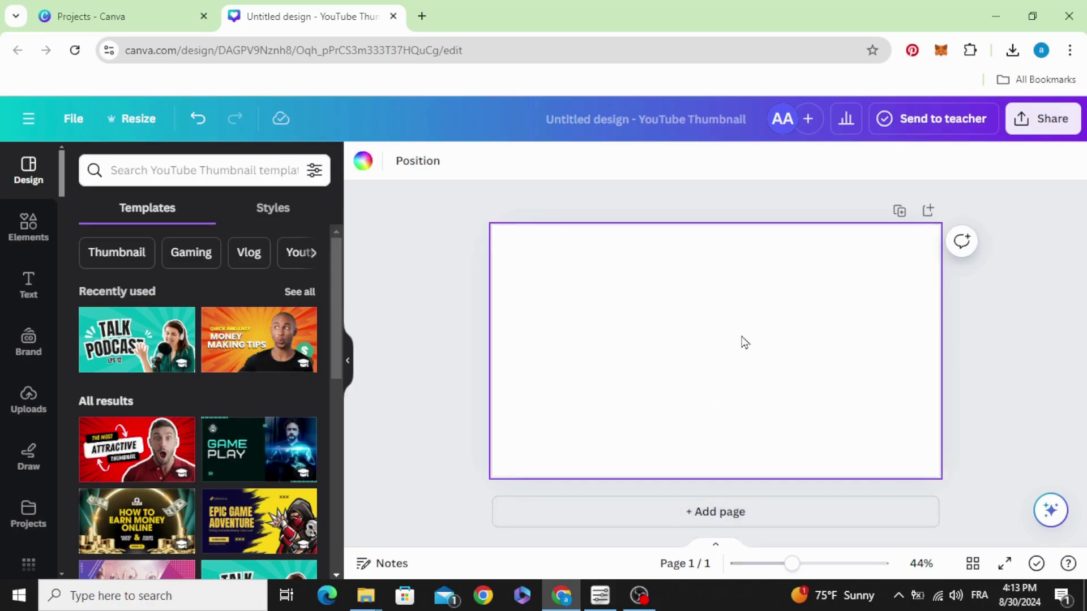
# Place the uploaded portrait photo on the page and enlarge it to fill the thumbnail
pyautogui.click(22, 407)
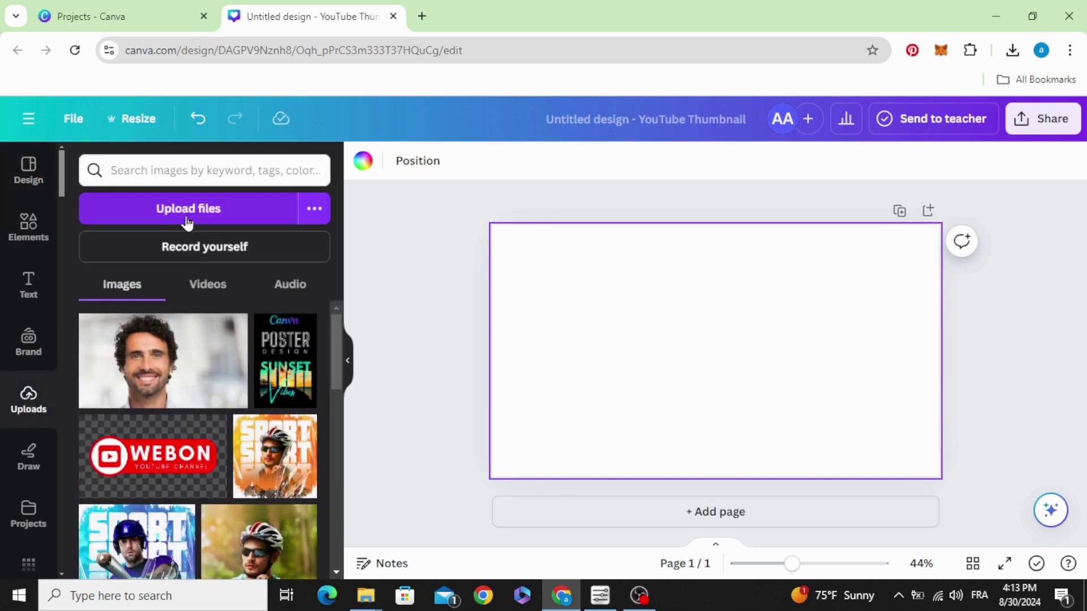
pyautogui.moveTo(174, 373); pyautogui.dragTo(656, 362)
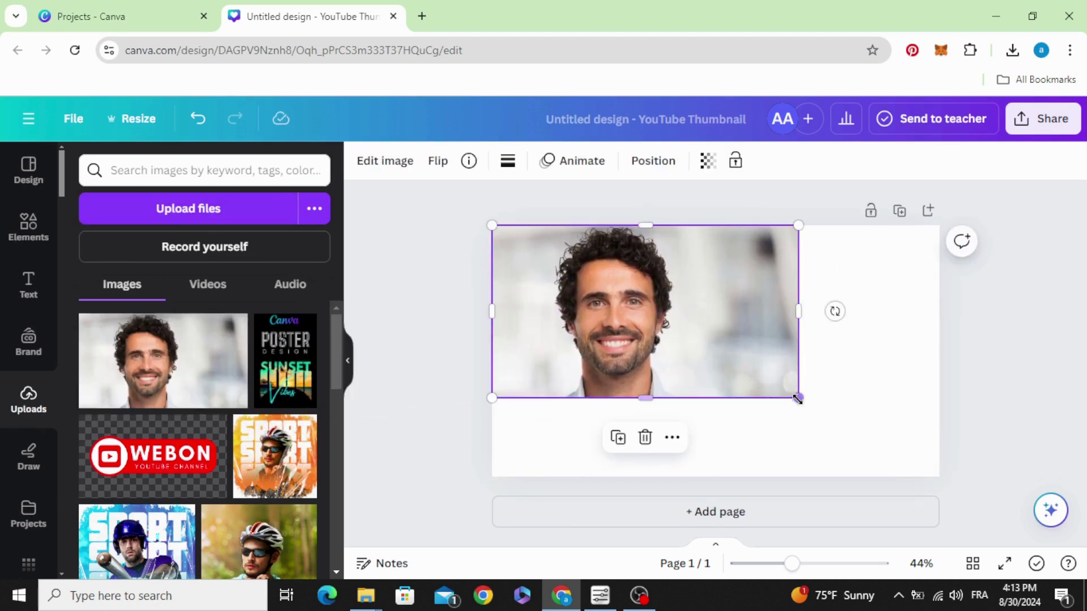
pyautogui.moveTo(798, 398); pyautogui.dragTo(939, 476)
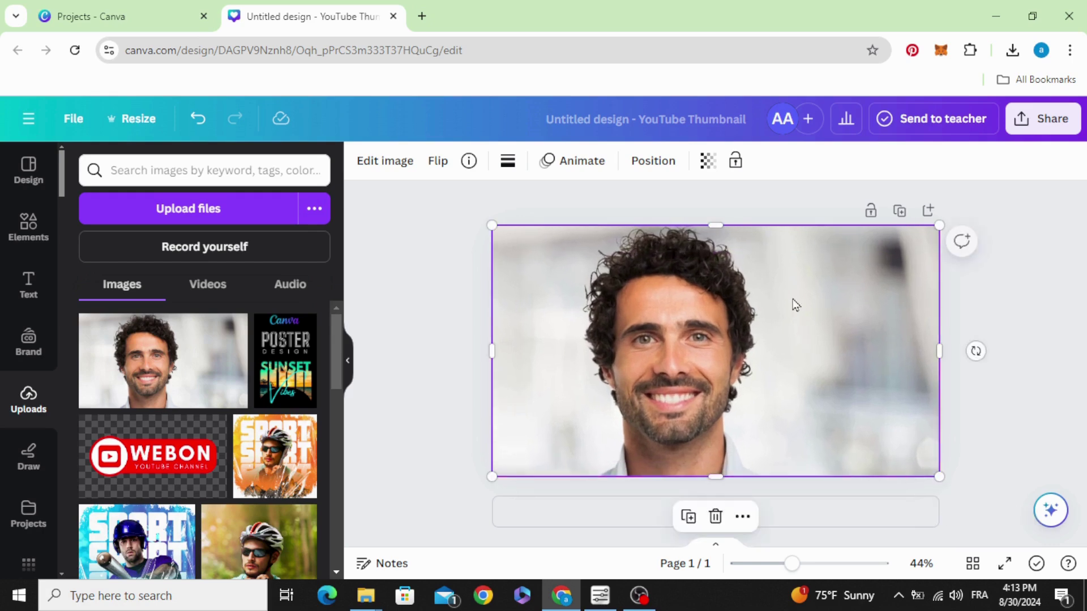
# Remove the portrait's blurred background with BG Remover
pyautogui.click(378, 161)
pyautogui.click(119, 283)
pyautogui.click(433, 313)
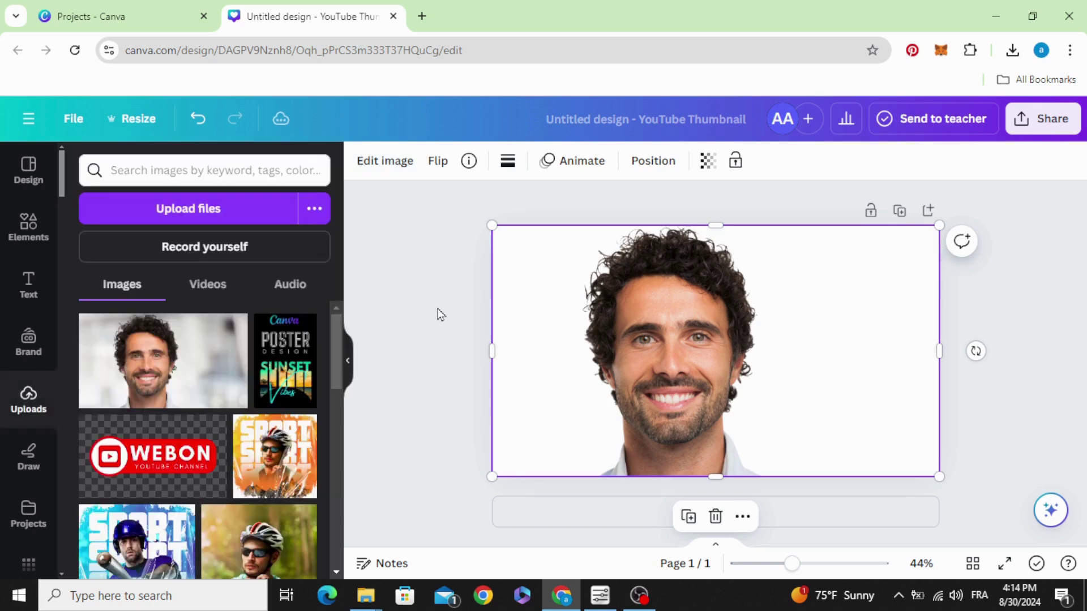
# Download the design as a PNG
pyautogui.click(1059, 123)
pyautogui.scroll(-3, 961, 262)
pyautogui.click(926, 389)
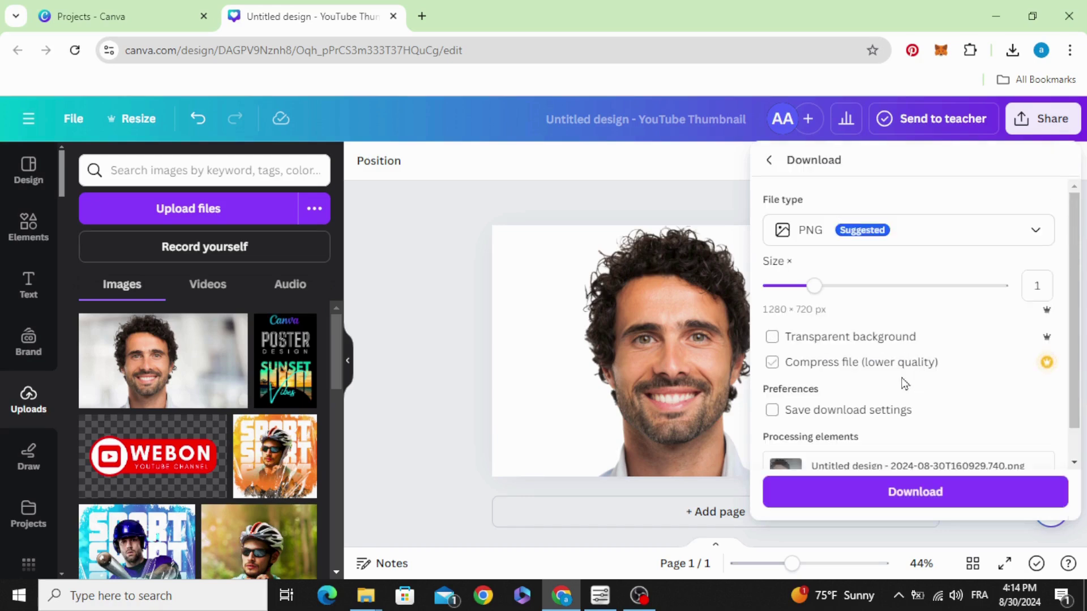
pyautogui.click(925, 492)
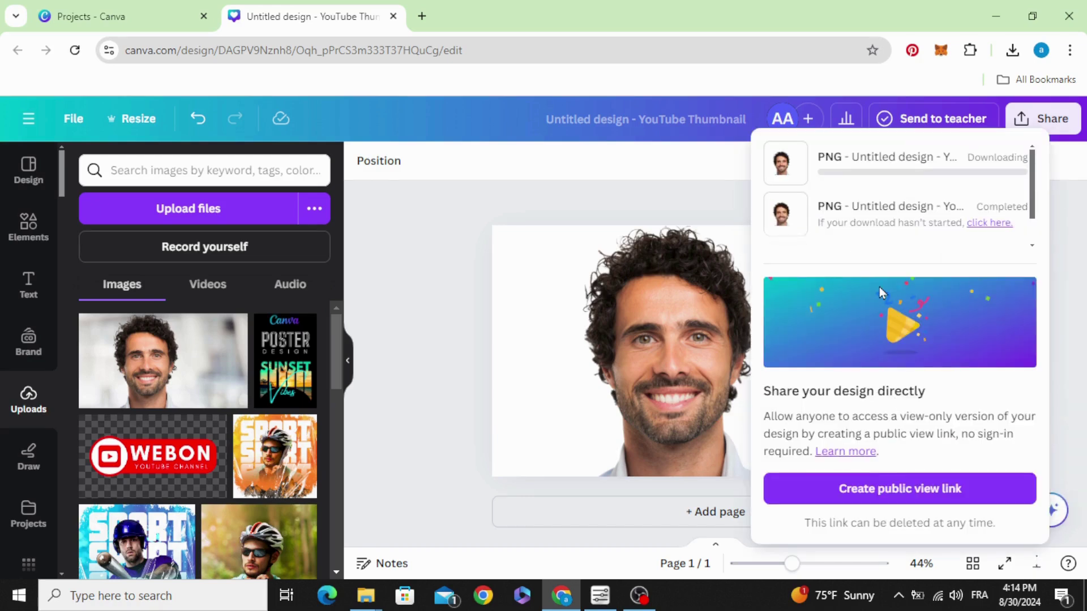
# Close the downloads list and launch the Tracer app from Apps using the recent 'Tracer' search
pyautogui.click(456, 302)
pyautogui.scroll(-3, 25, 419)
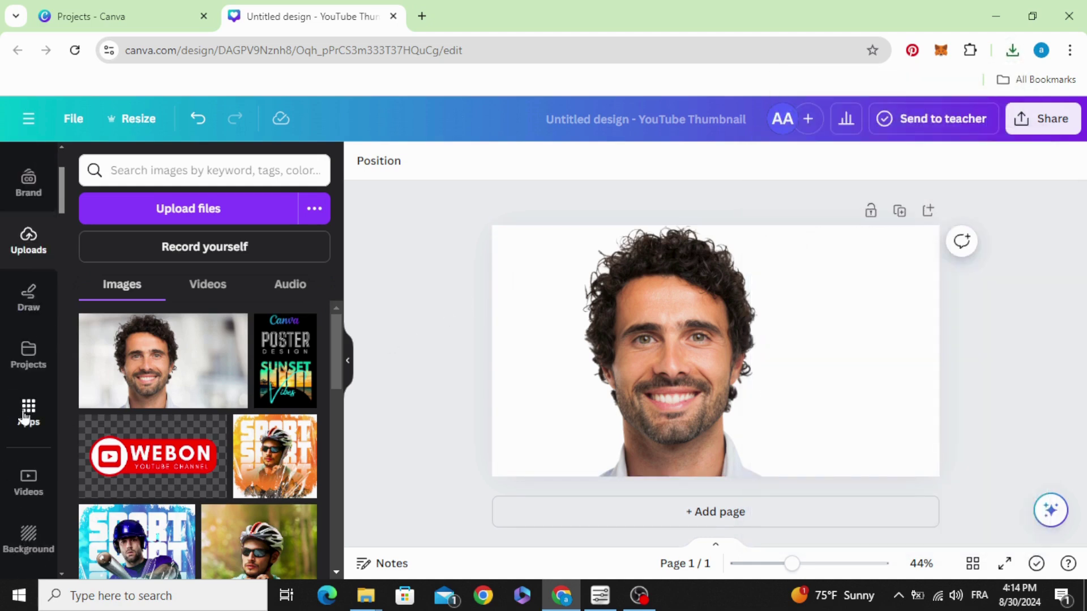
pyautogui.click(26, 418)
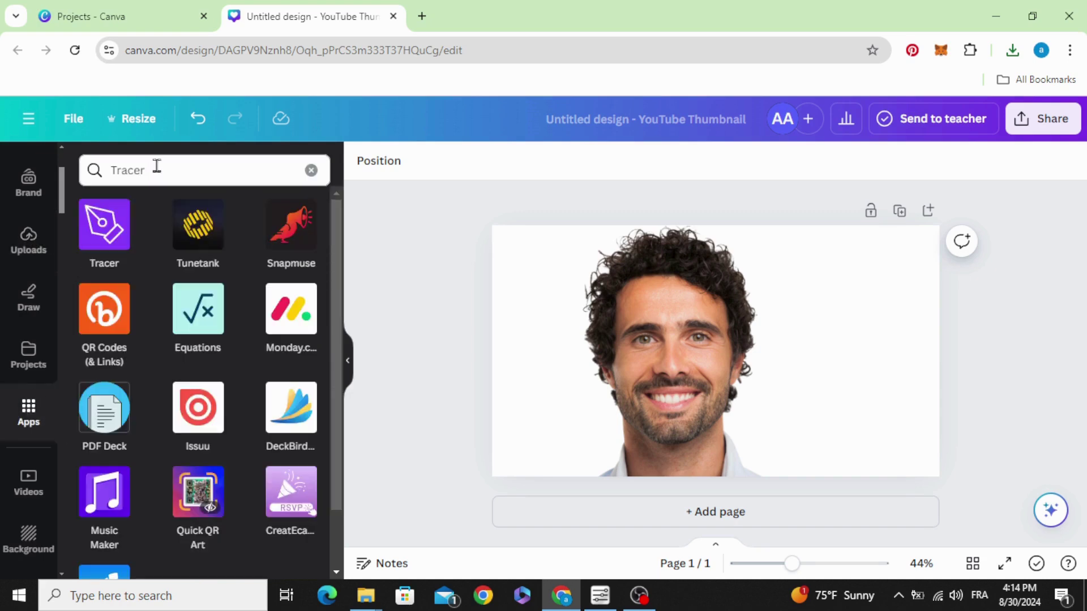
pyautogui.click(138, 169)
pyautogui.click(134, 232)
pyautogui.moveTo(112, 219)
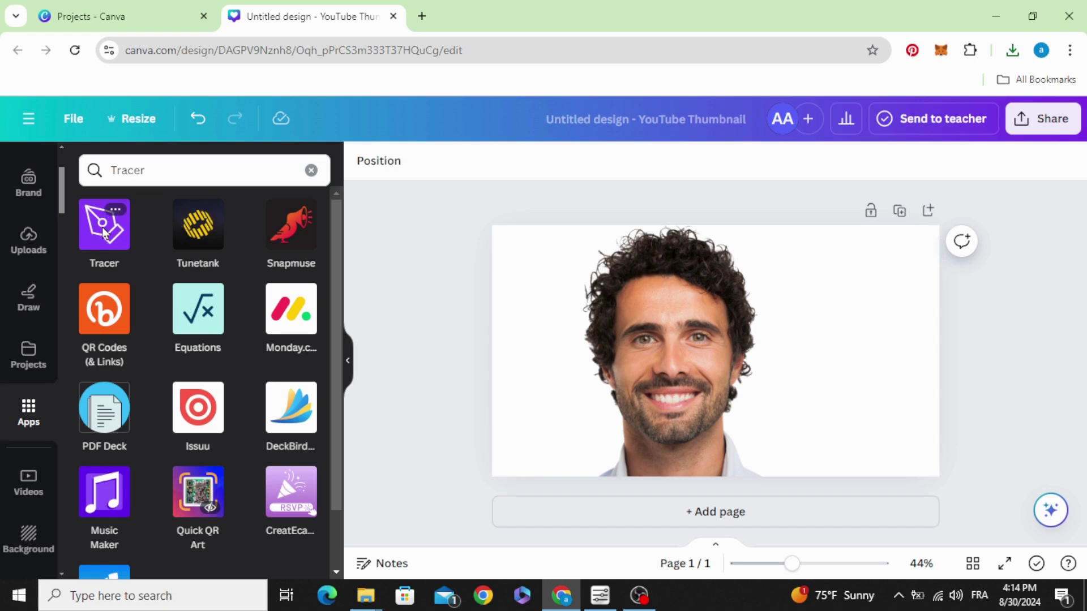
pyautogui.click(103, 231)
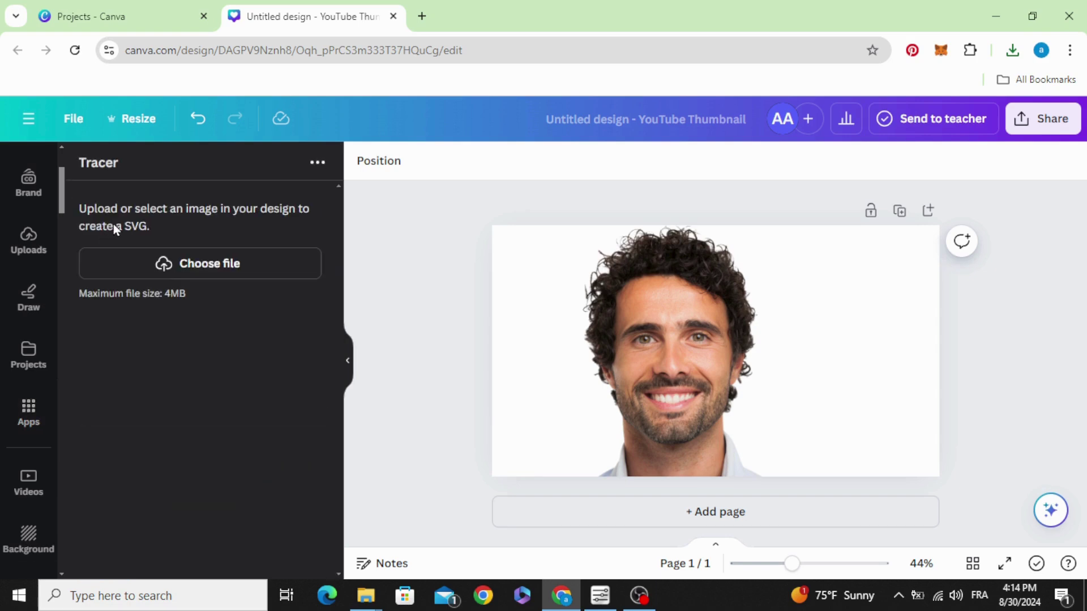
# Load the newest portrait PNG from the Downloads folder into Tracer
pyautogui.click(249, 265)
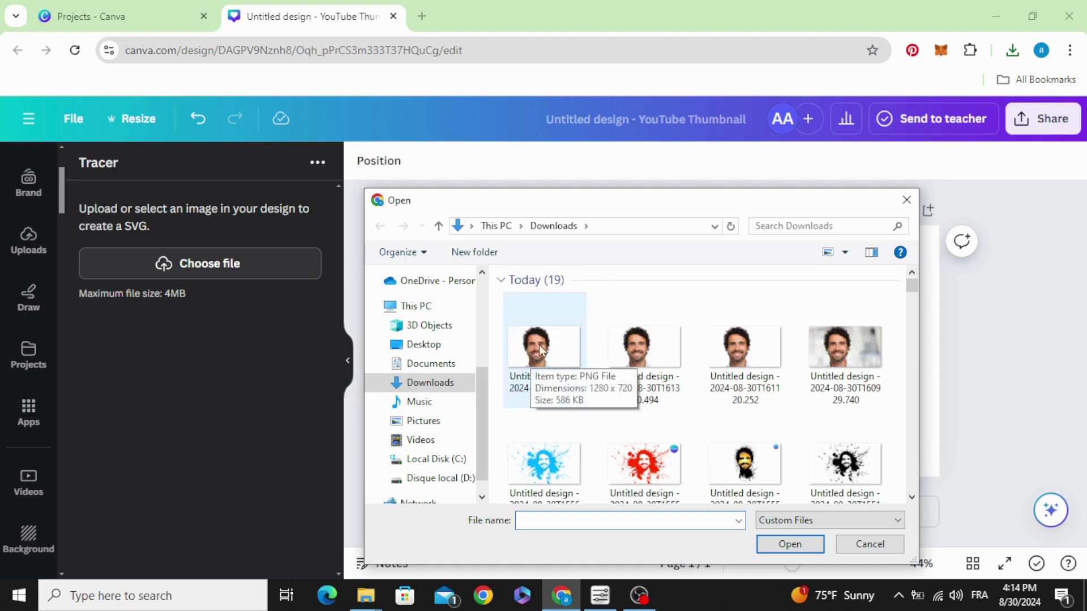
pyautogui.doubleClick(539, 350)
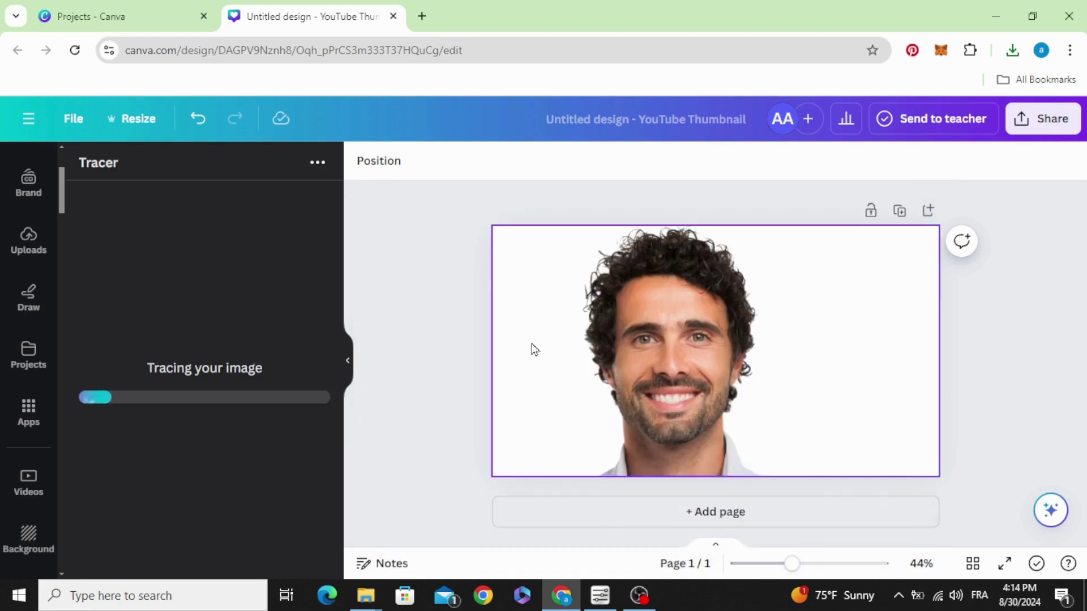
# Delete the original portrait photo and set Tracer's threshold to 131
pyautogui.click(677, 365)
pyautogui.moveTo(677, 365); pyautogui.dragTo(726, 374)
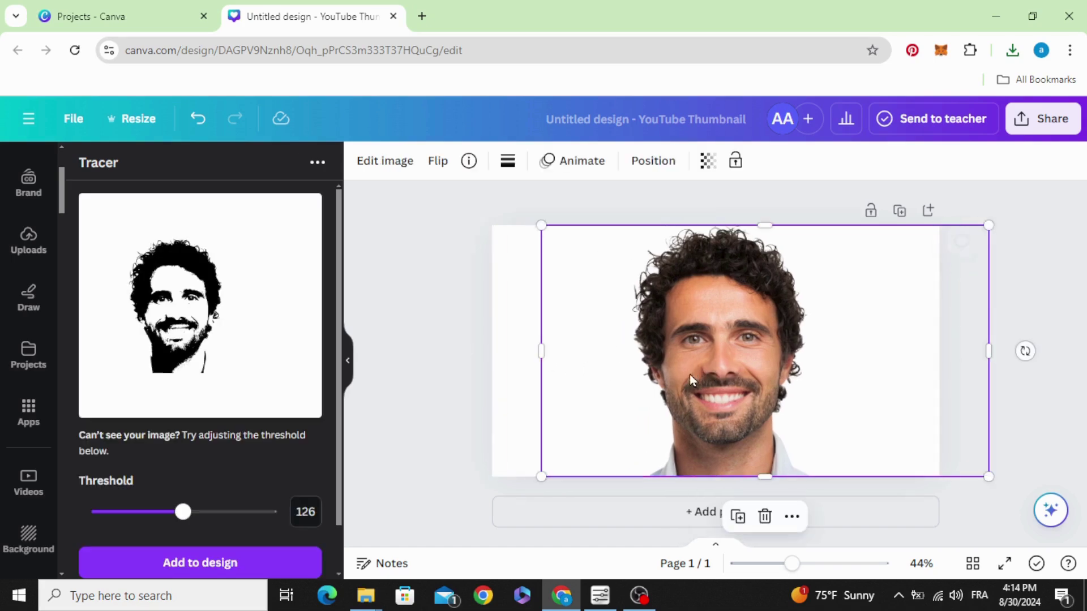
pyautogui.click(766, 515)
pyautogui.scroll(-2, 236, 349)
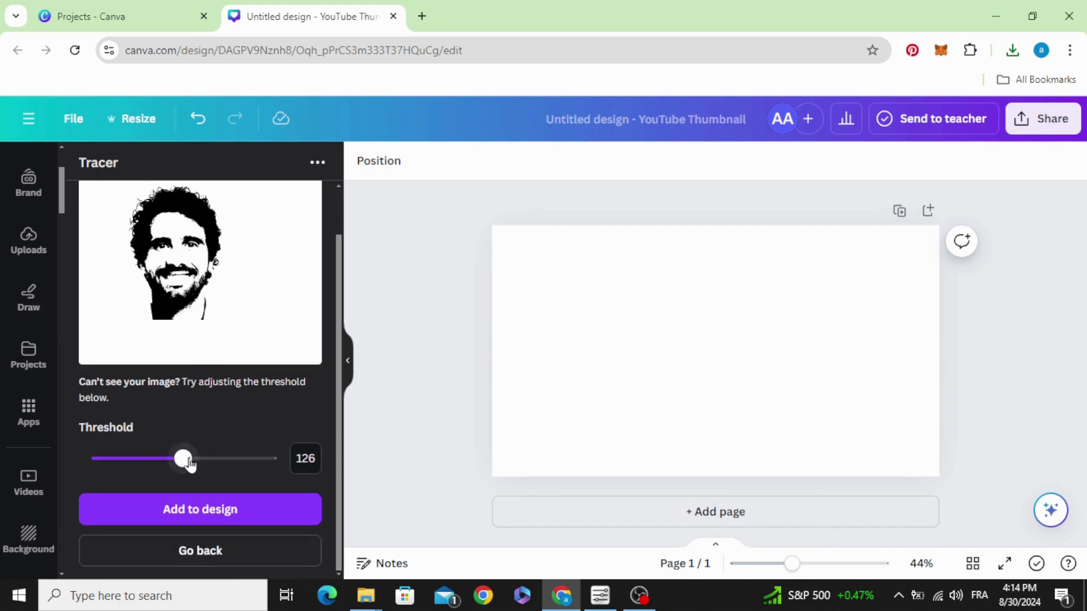
pyautogui.moveTo(188, 461)
pyautogui.mouseDown()
pyautogui.moveTo(216, 463)
pyautogui.moveTo(187, 464)
pyautogui.mouseUp()
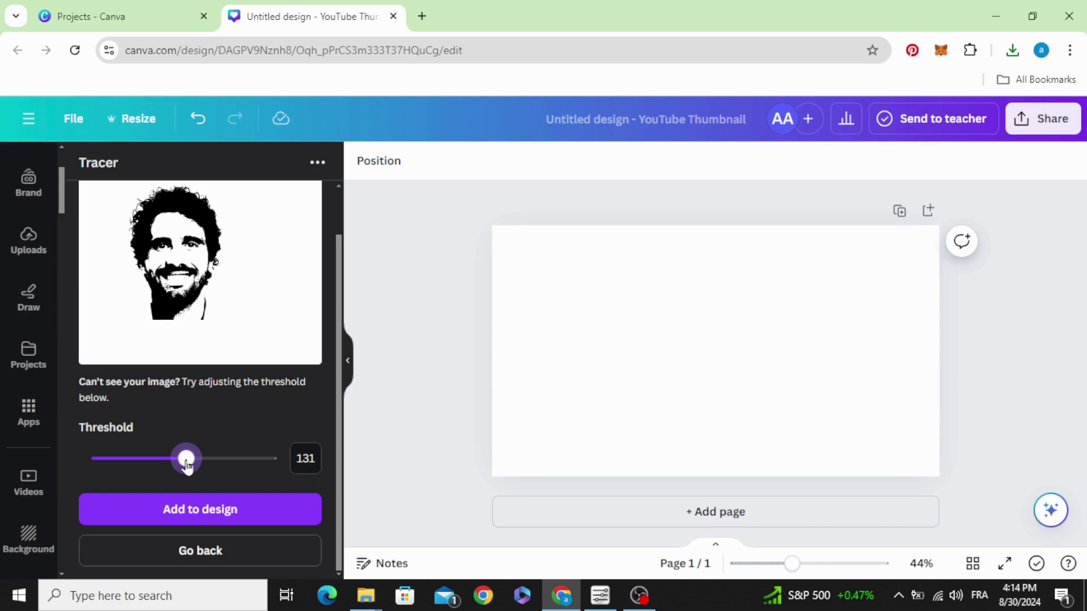
# Add the traced black-and-white face to the design, enlarged and centred on the page
pyautogui.click(237, 508)
pyautogui.click(545, 382)
pyautogui.moveTo(803, 397)
pyautogui.mouseDown()
pyautogui.moveTo(768, 339)
pyautogui.moveTo(932, 436)
pyautogui.mouseUp()
pyautogui.moveTo(773, 359); pyautogui.dragTo(754, 368)
pyautogui.click(539, 339)
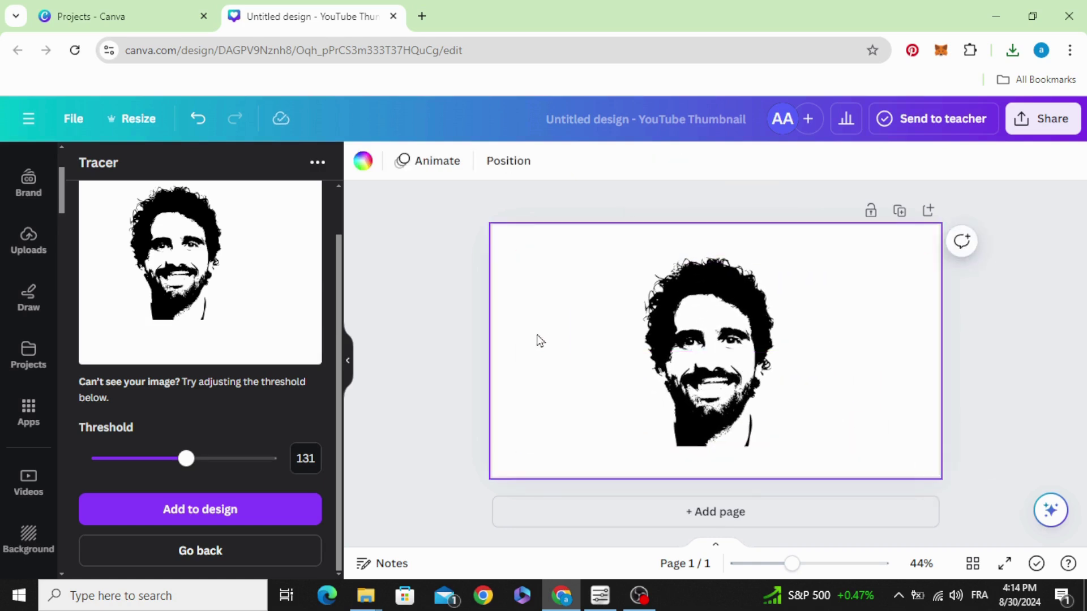
# Set the Draw highlighter to white with transparency 100 and weight 43
pyautogui.click(21, 307)
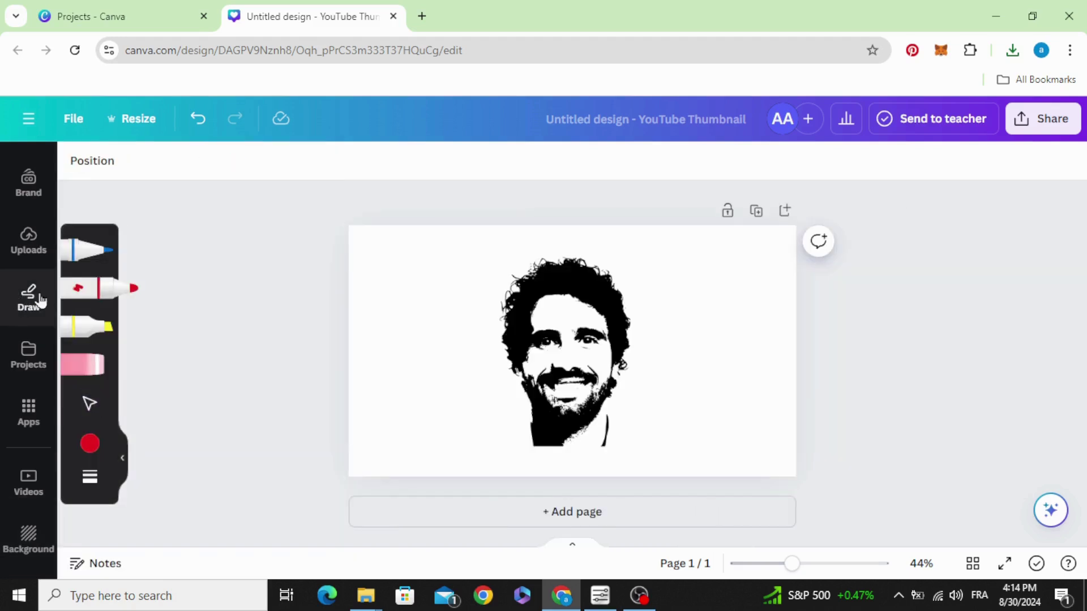
pyautogui.click(117, 333)
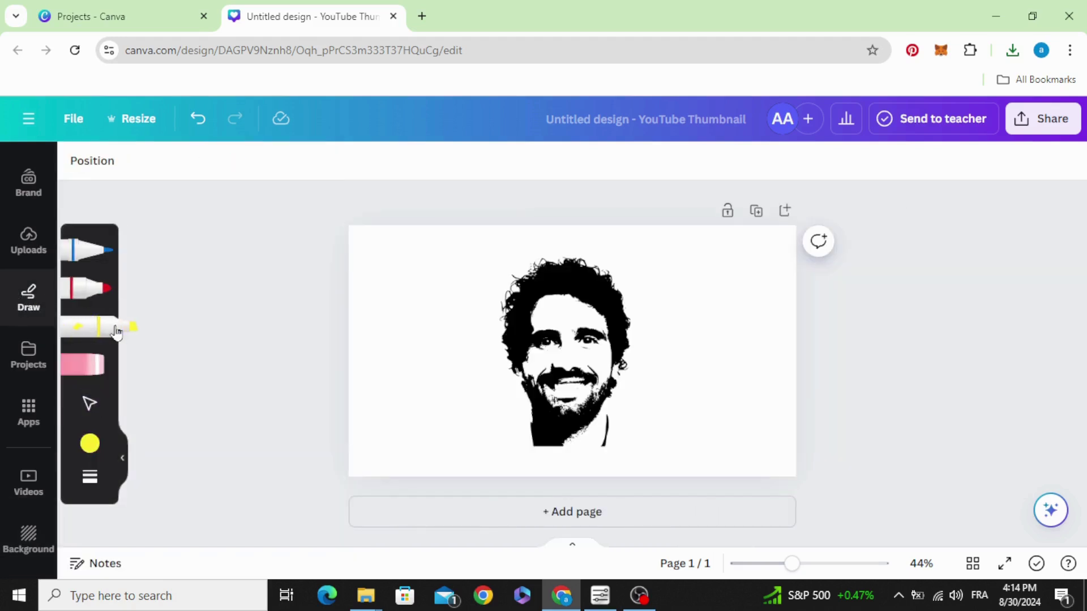
pyautogui.click(90, 443)
pyautogui.click(252, 490)
pyautogui.click(91, 477)
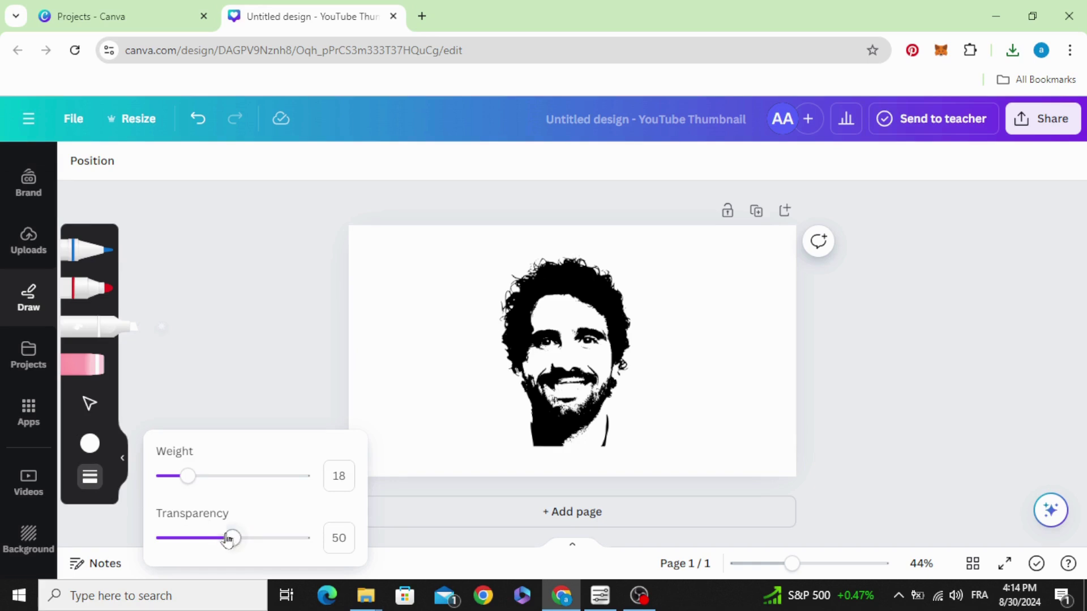
pyautogui.moveTo(229, 540); pyautogui.dragTo(327, 554)
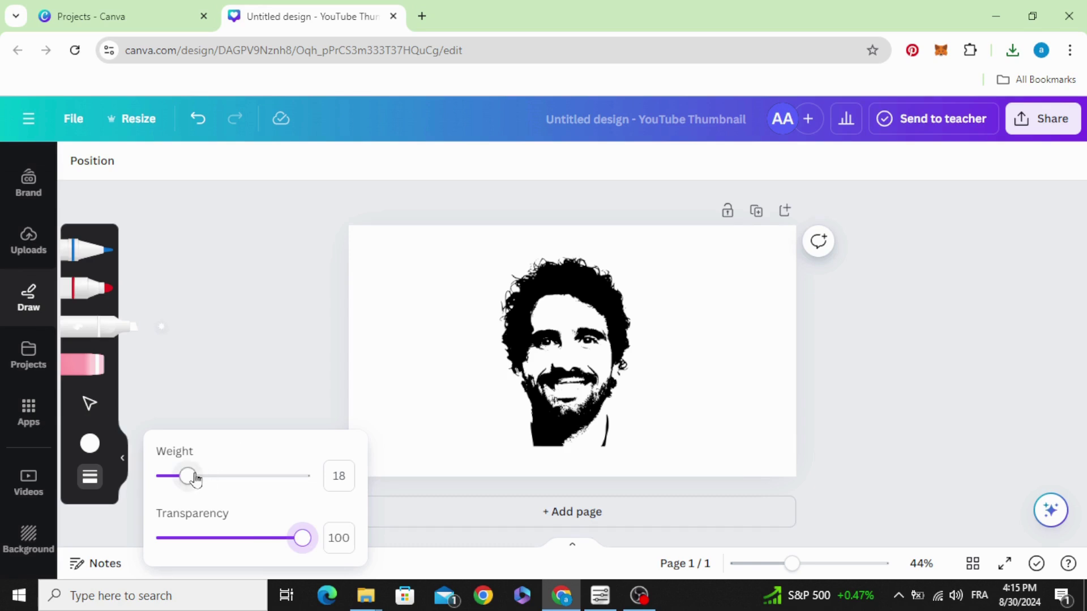
pyautogui.moveTo(195, 479); pyautogui.dragTo(247, 477)
# Paint white strokes over the eyes, mouth, moustache, chin, neck and collar
pyautogui.click(545, 350)
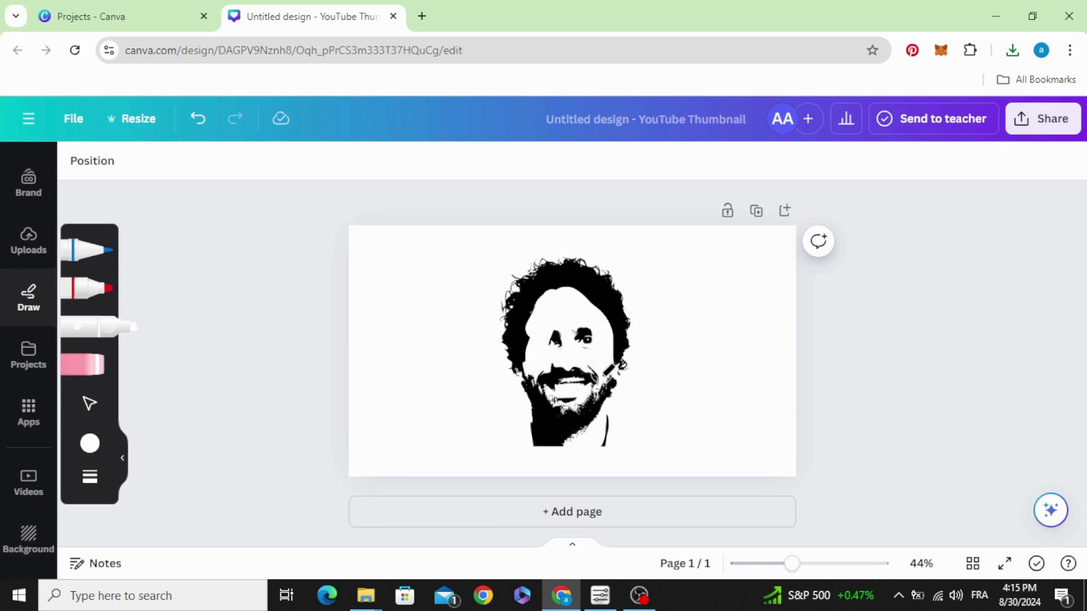
pyautogui.moveTo(604, 376); pyautogui.dragTo(591, 317)
pyautogui.moveTo(573, 413); pyautogui.dragTo(567, 371)
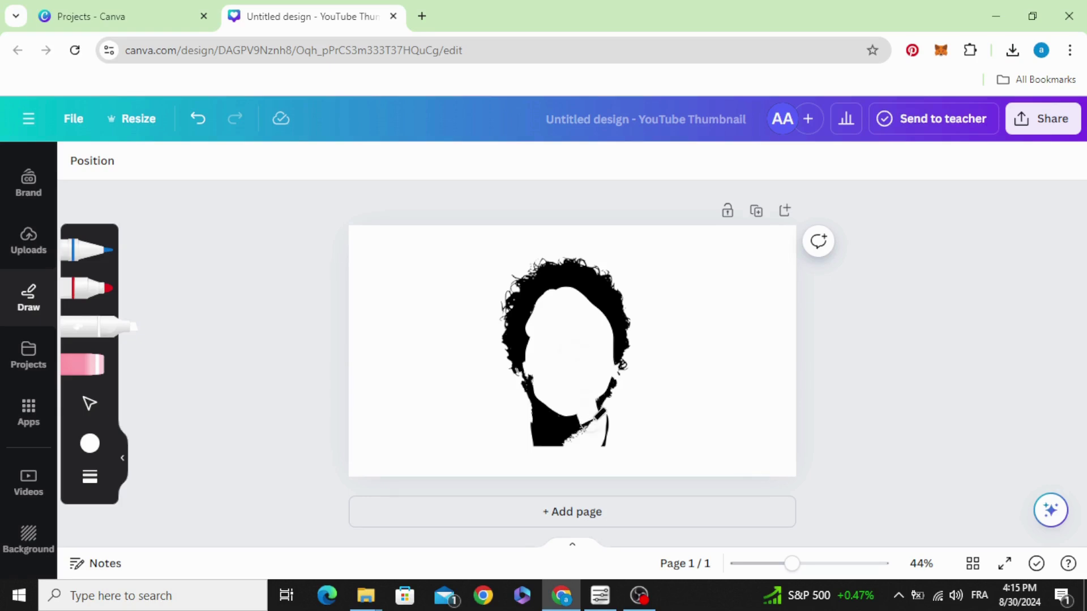
pyautogui.moveTo(576, 441); pyautogui.dragTo(591, 425)
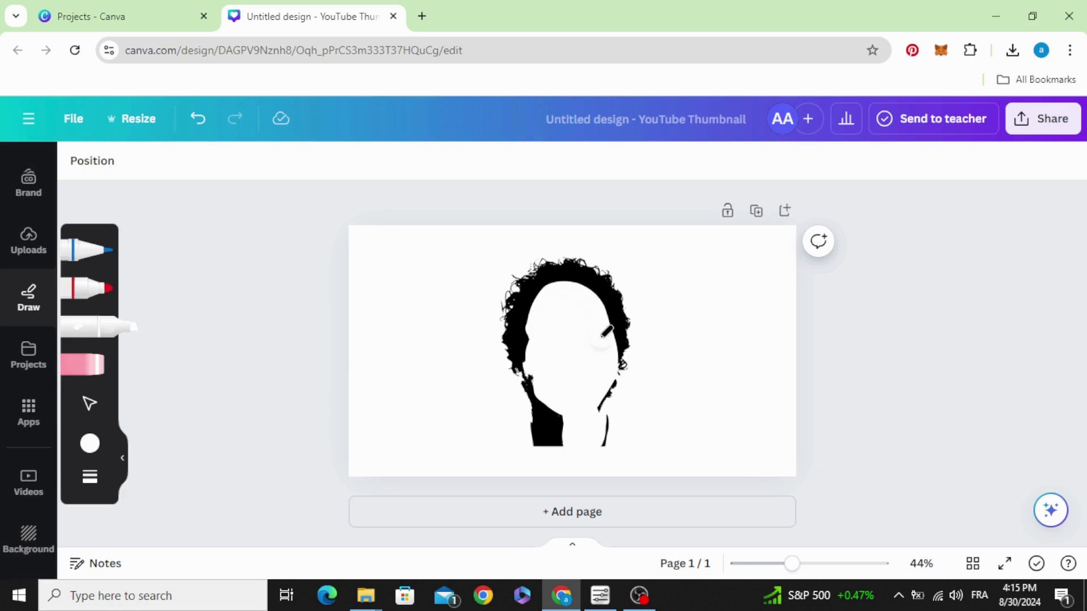
# Select the white painting and bring up its Layer ordering options
pyautogui.scroll(3, 31, 260)
pyautogui.click(32, 224)
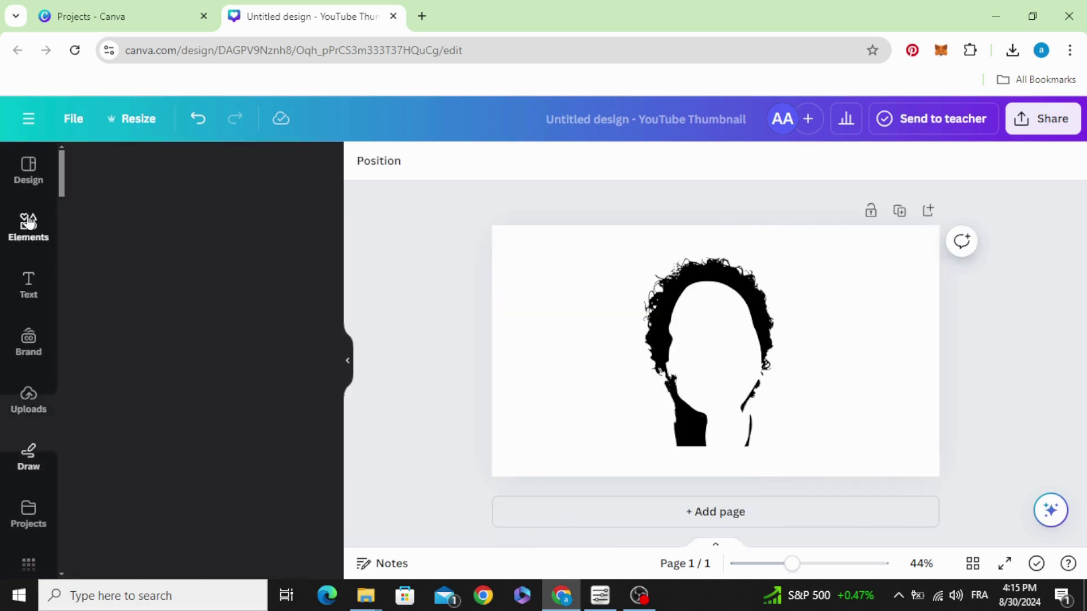
pyautogui.click(706, 330)
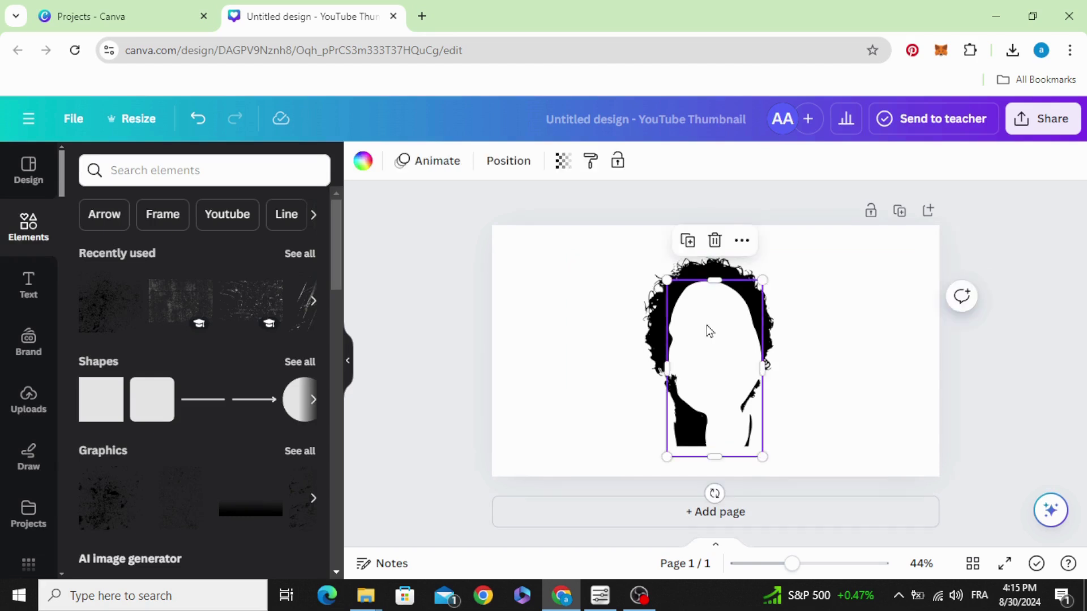
pyautogui.rightClick(708, 330)
pyautogui.moveTo(758, 352)
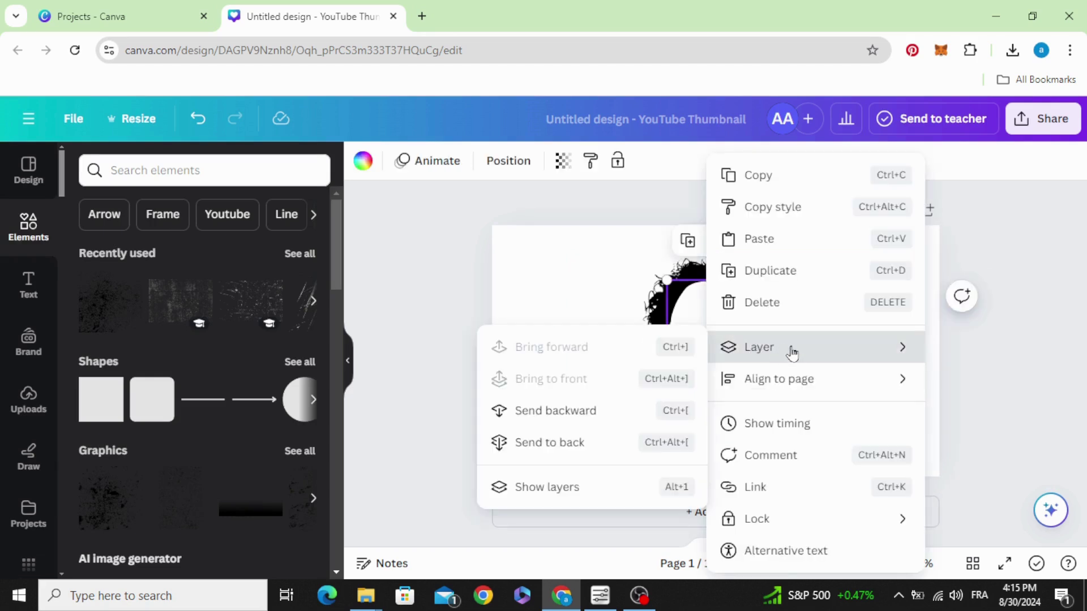
# Send the white painting one layer backward and search elements for 'splash ink'
pyautogui.click(608, 417)
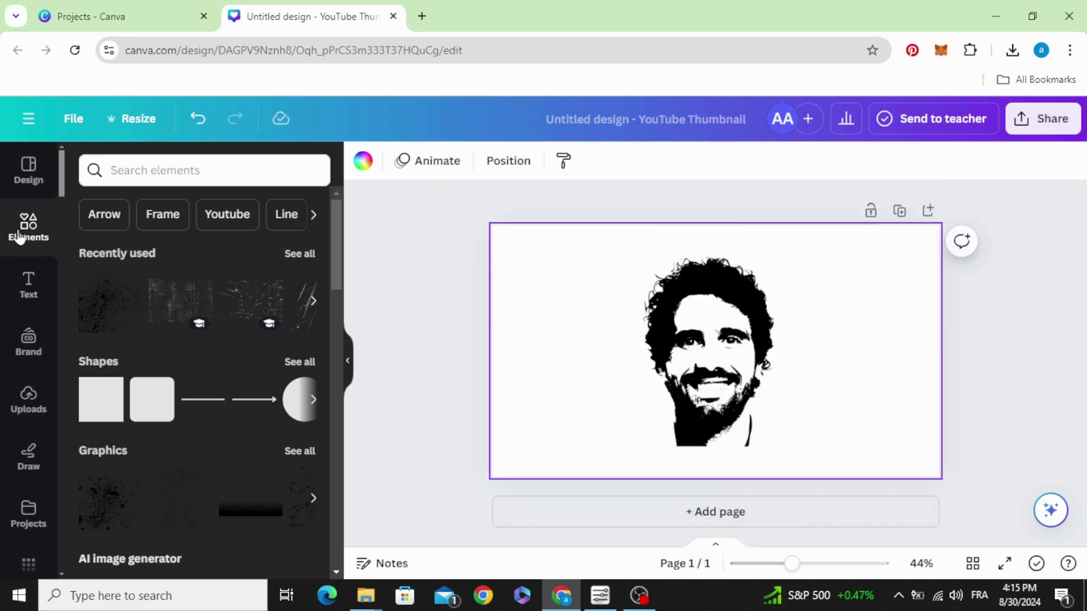
pyautogui.click(143, 171)
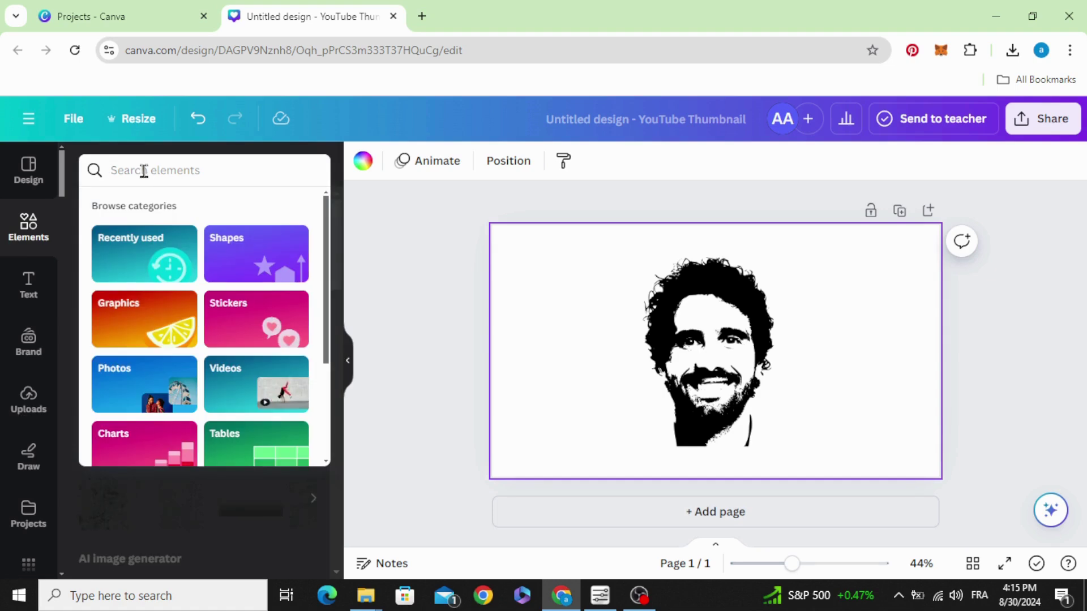
pyautogui.write('splas')
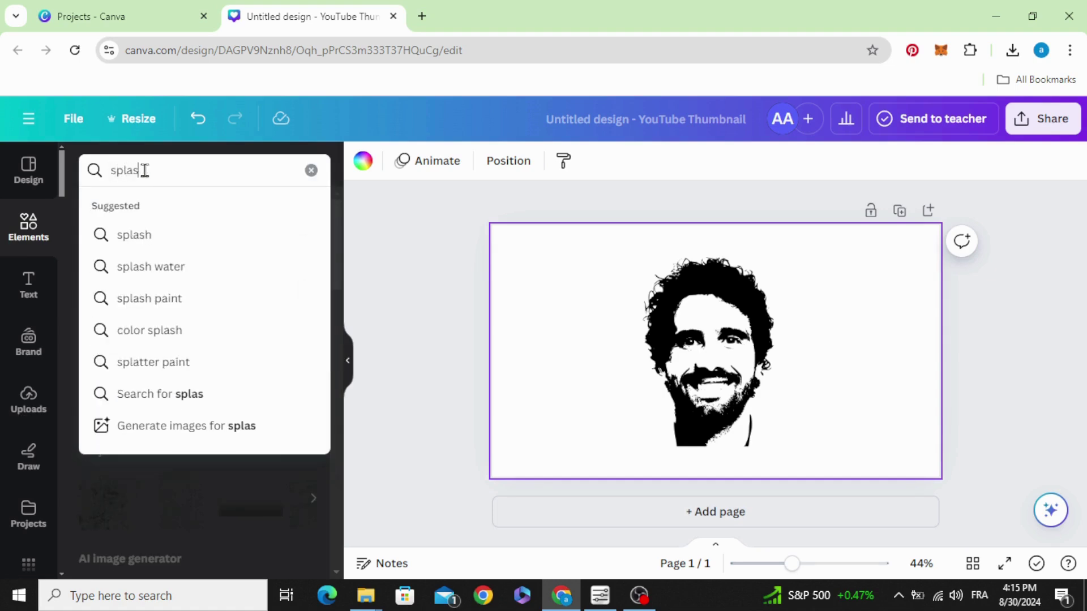
pyautogui.write('h ink')
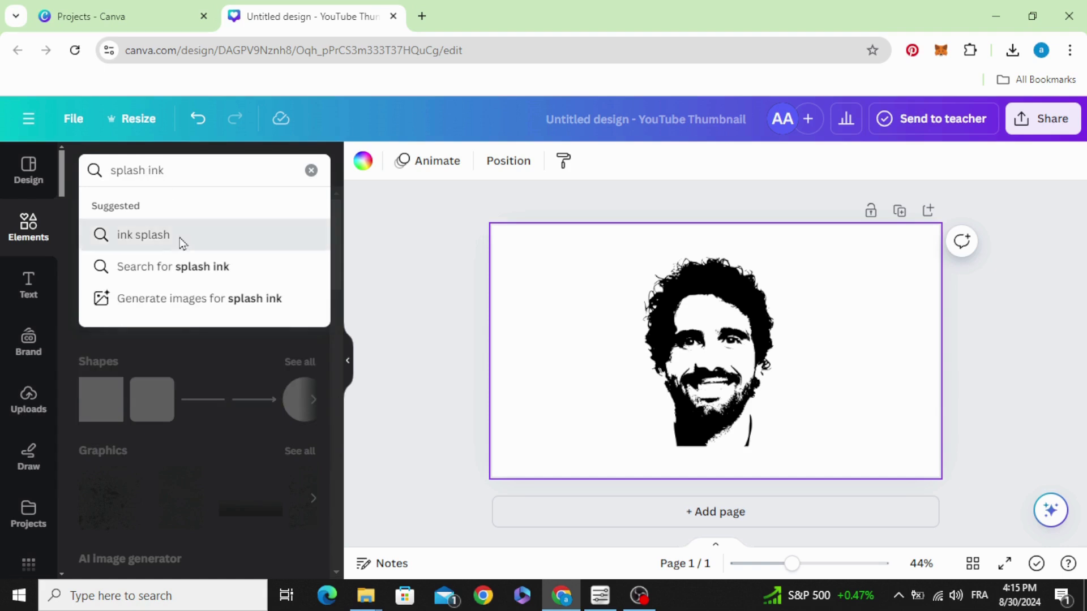
pyautogui.click(176, 234)
# Filter the ink splash results to show only graphics
pyautogui.click(139, 210)
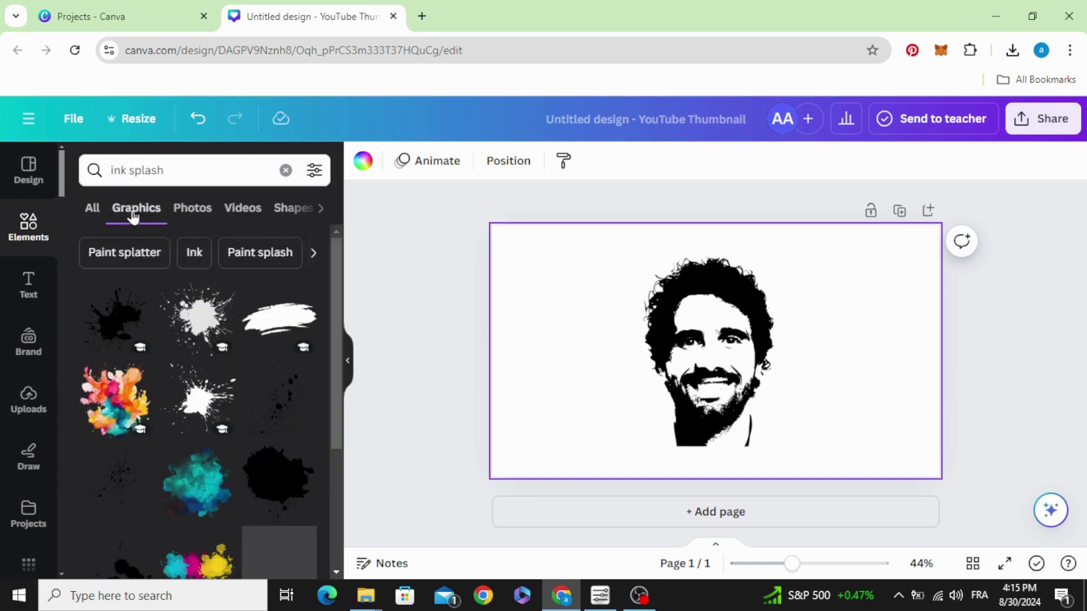
pyautogui.scroll(-3, 114, 381)
pyautogui.scroll(3, 211, 317)
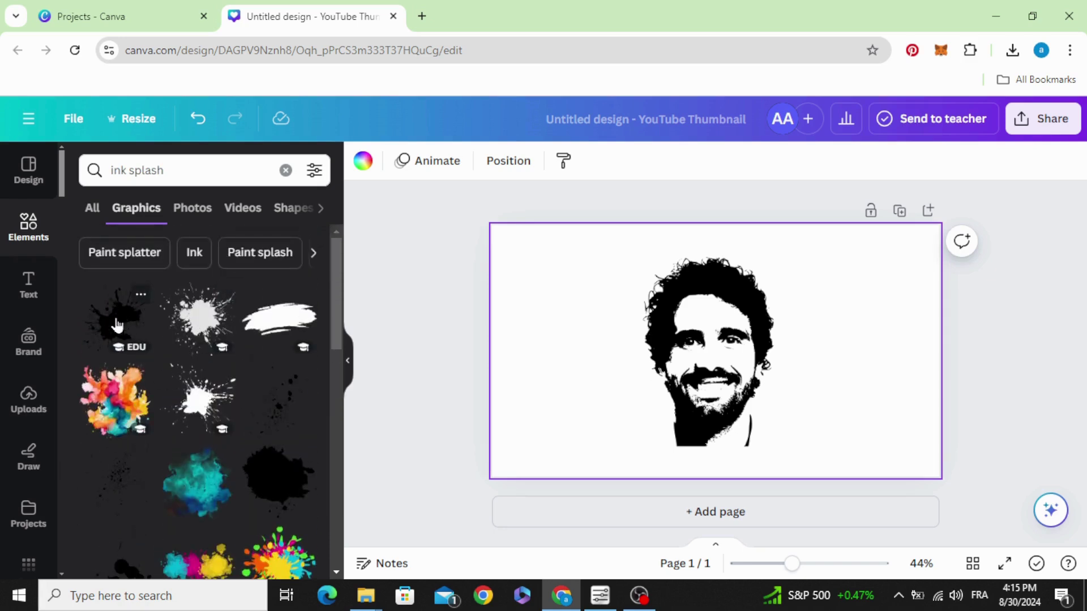
# Add the ink splash graphic, enlarge it to fill the thumbnail, and colour it pure black
pyautogui.click(192, 315)
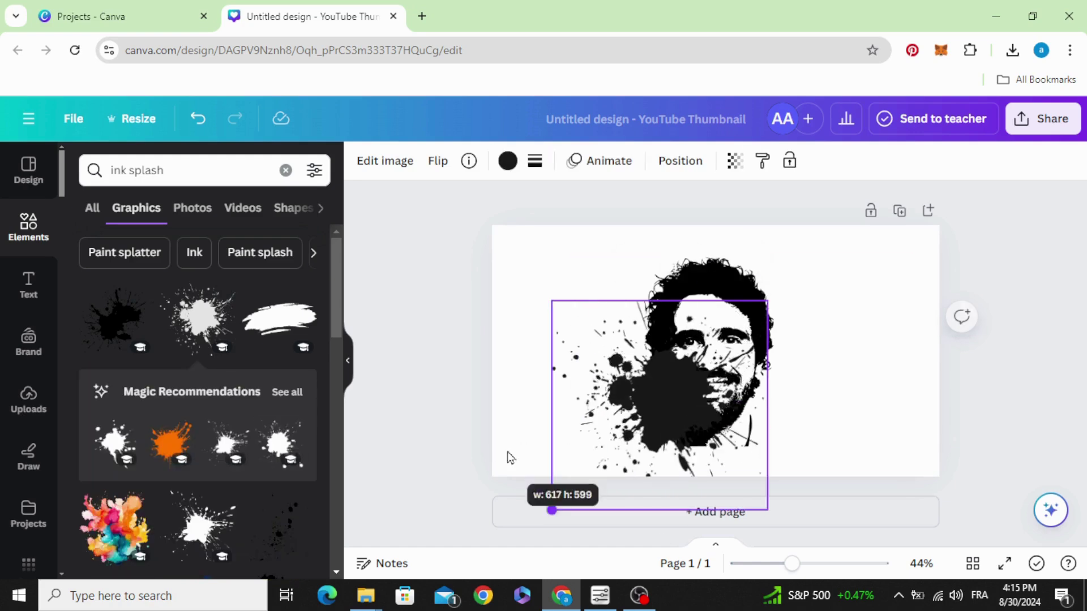
pyautogui.moveTo(768, 298); pyautogui.dragTo(970, 235)
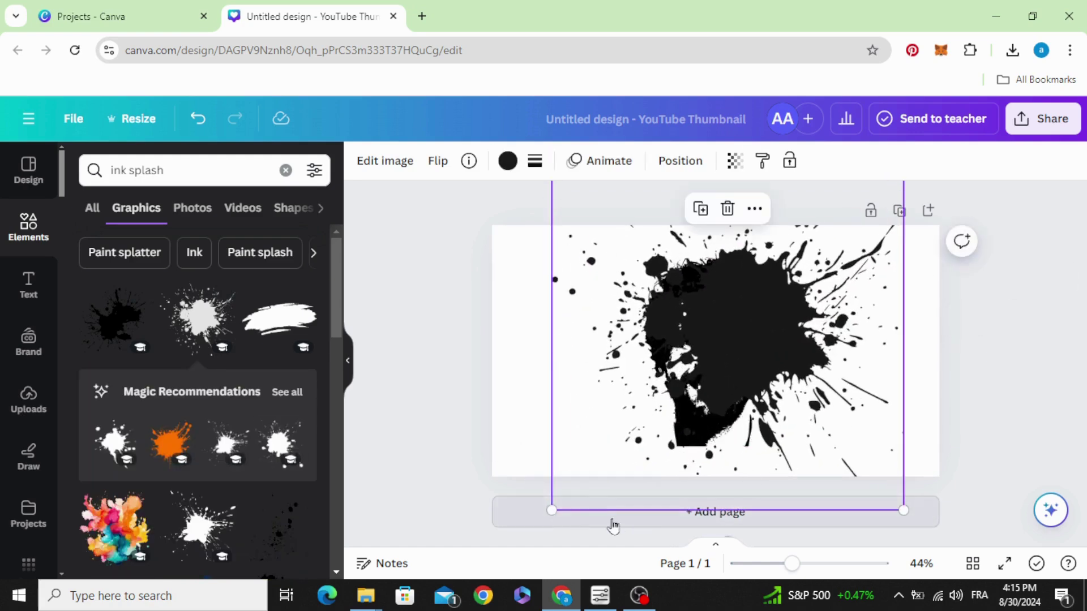
pyautogui.moveTo(553, 509); pyautogui.dragTo(484, 543)
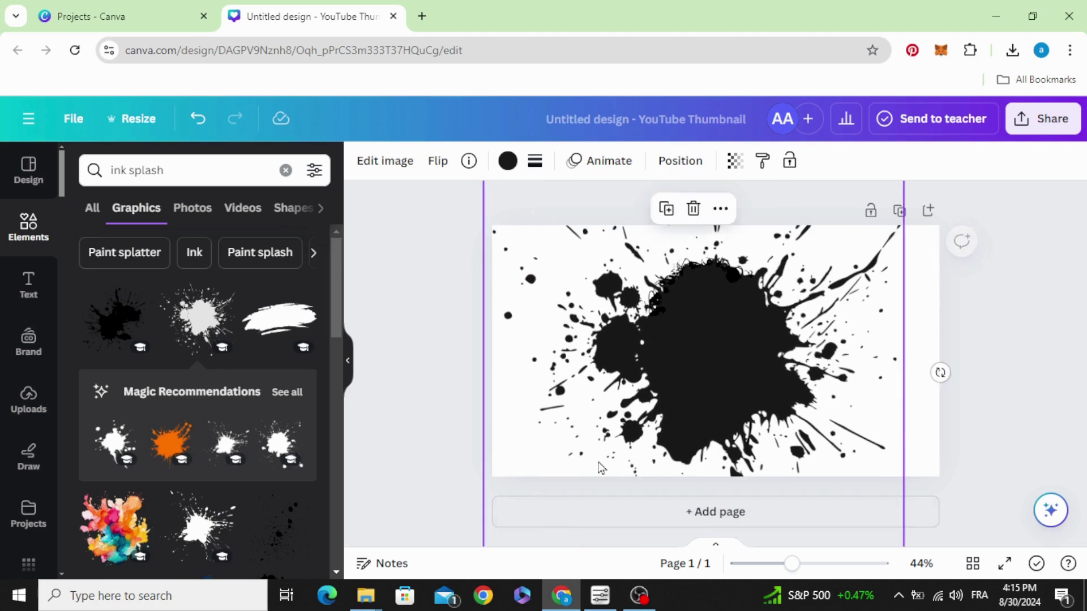
pyautogui.click(507, 160)
pyautogui.click(88, 434)
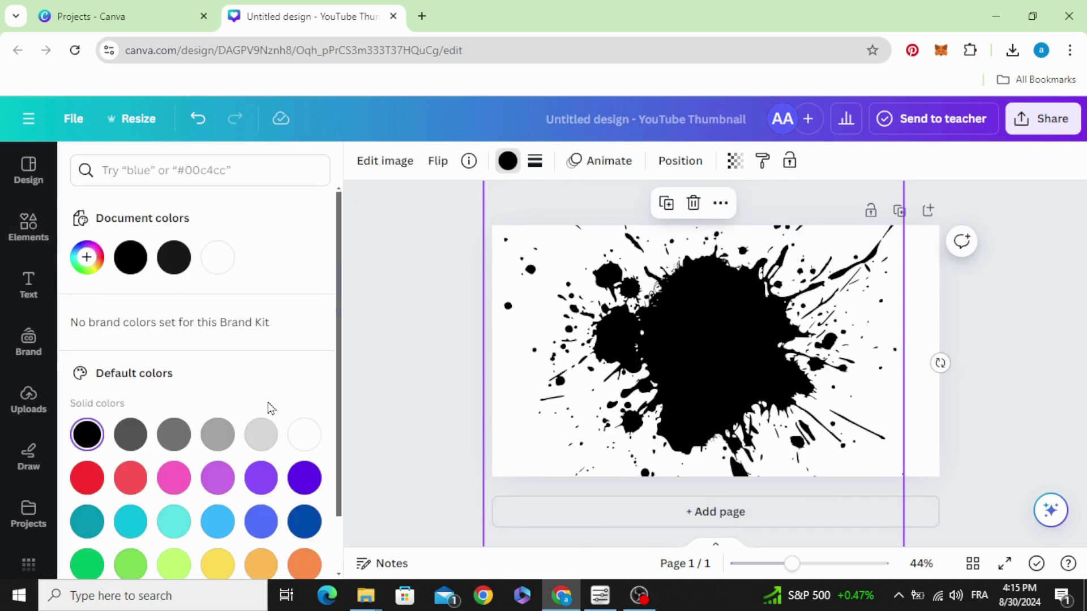
# Move the splash behind the face in the Layers list and nudge it slightly left and down
pyautogui.rightClick(651, 396)
pyautogui.moveTo(755, 352)
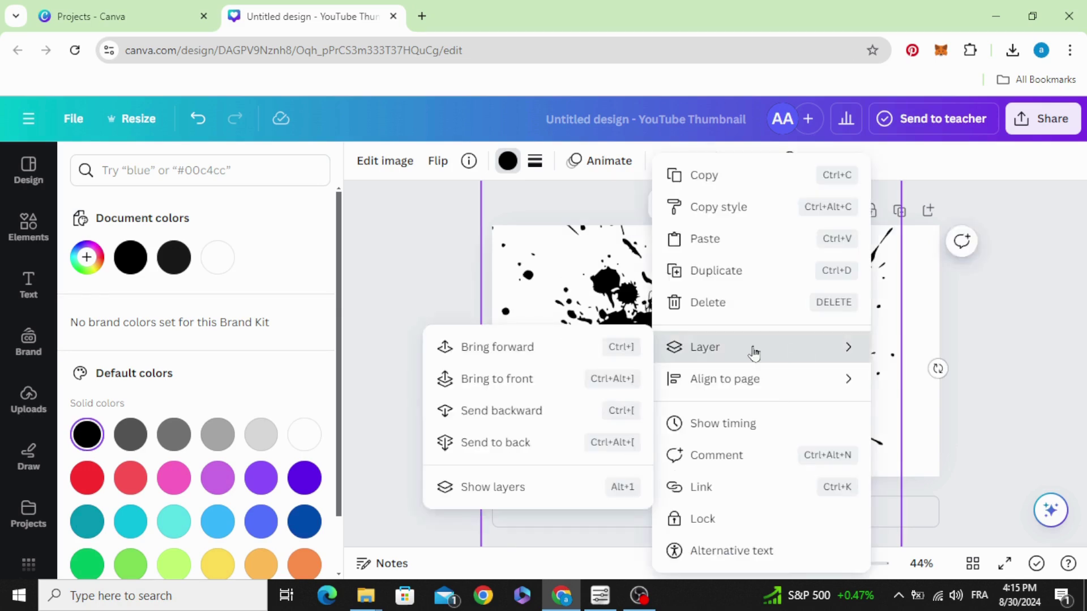
pyautogui.click(487, 488)
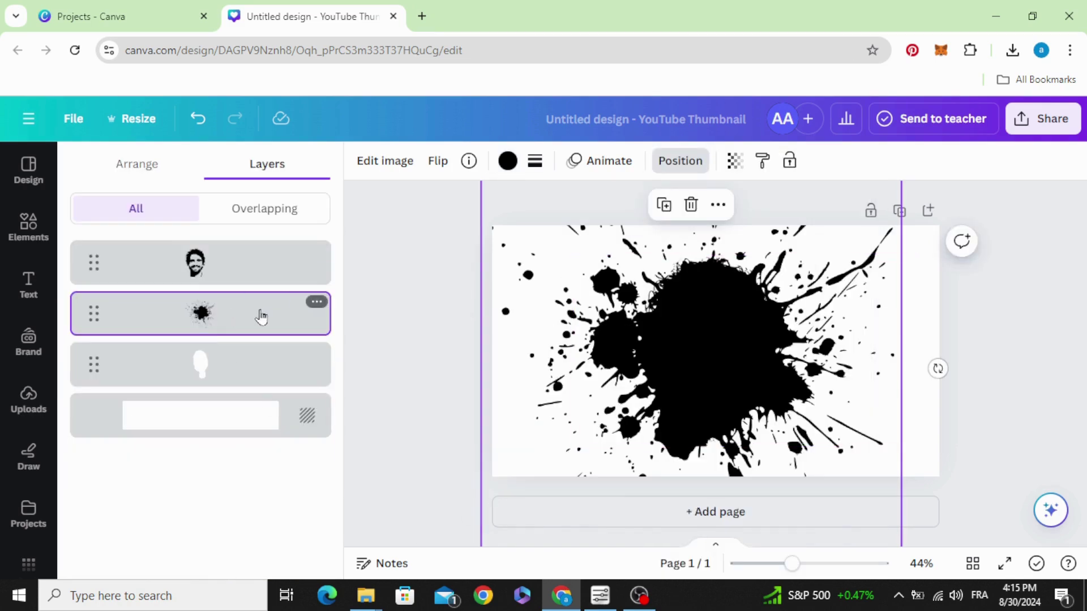
pyautogui.moveTo(257, 315); pyautogui.dragTo(242, 378)
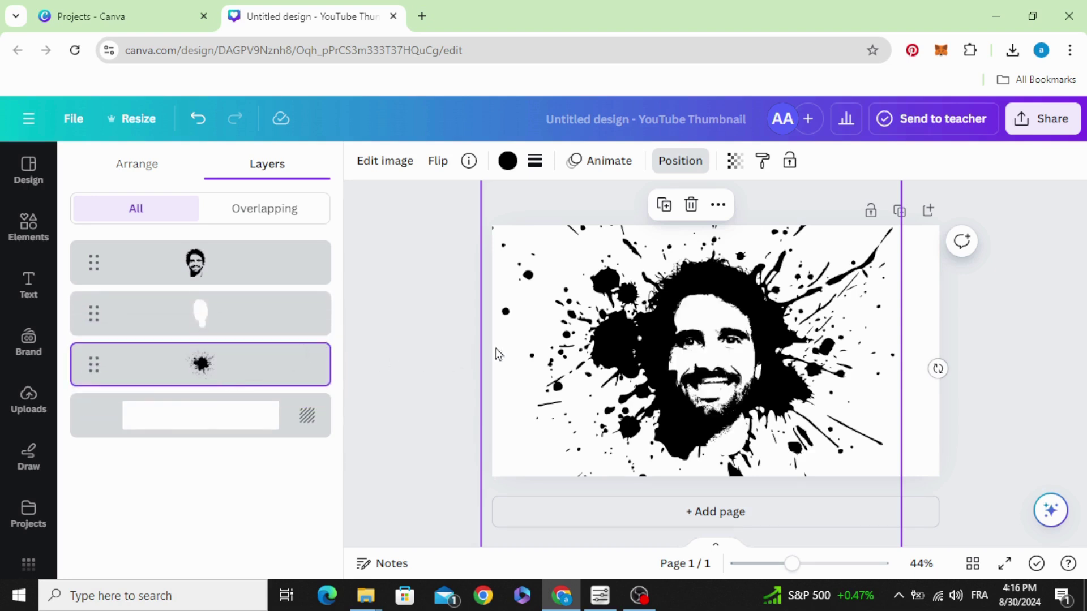
pyautogui.moveTo(556, 424)
pyautogui.mouseDown()
pyautogui.moveTo(534, 441)
pyautogui.moveTo(560, 426)
pyautogui.mouseUp()
# Shrink the splash and face together and shift them slightly right
pyautogui.moveTo(792, 563); pyautogui.dragTo(769, 564)
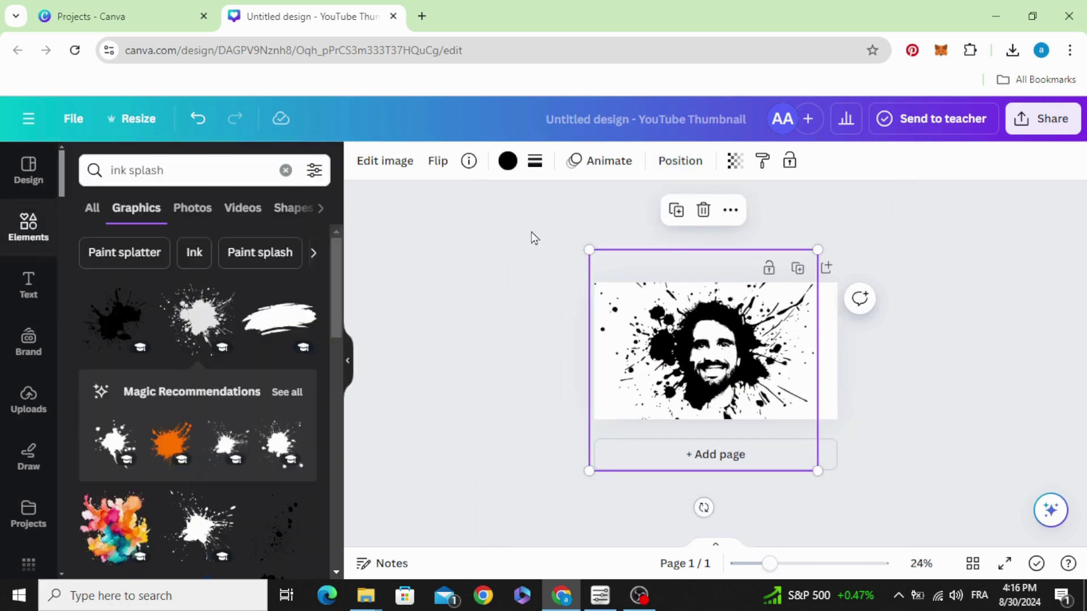
pyautogui.moveTo(522, 218); pyautogui.dragTo(836, 465)
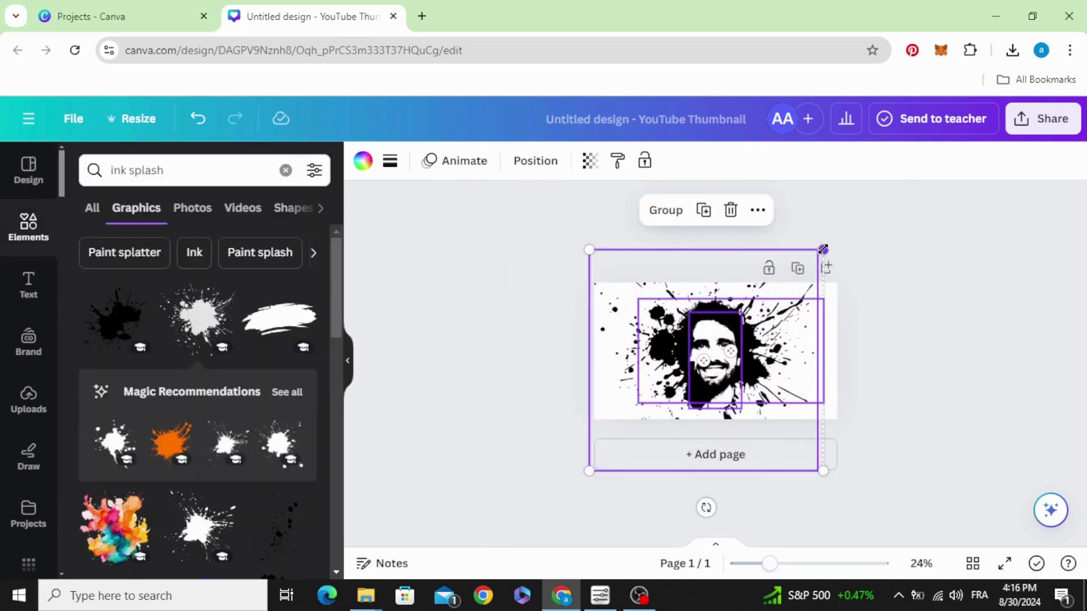
pyautogui.moveTo(823, 249); pyautogui.dragTo(793, 274)
pyautogui.moveTo(710, 368); pyautogui.dragTo(728, 364)
pyautogui.click(915, 316)
# Download the thumbnail as a PNG
pyautogui.click(1054, 123)
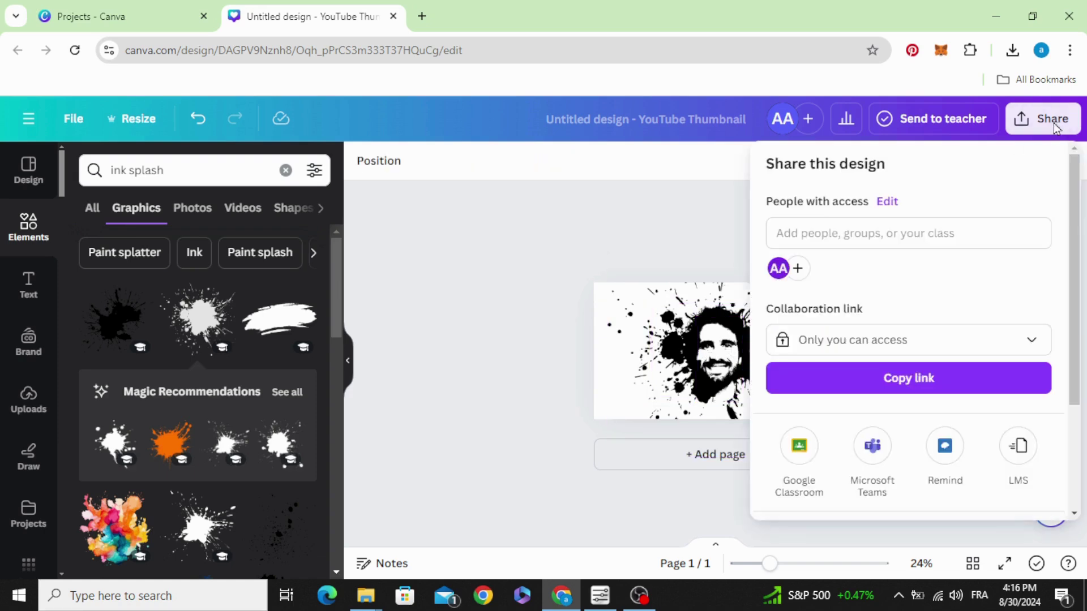
pyautogui.scroll(-3, 978, 357)
pyautogui.click(949, 388)
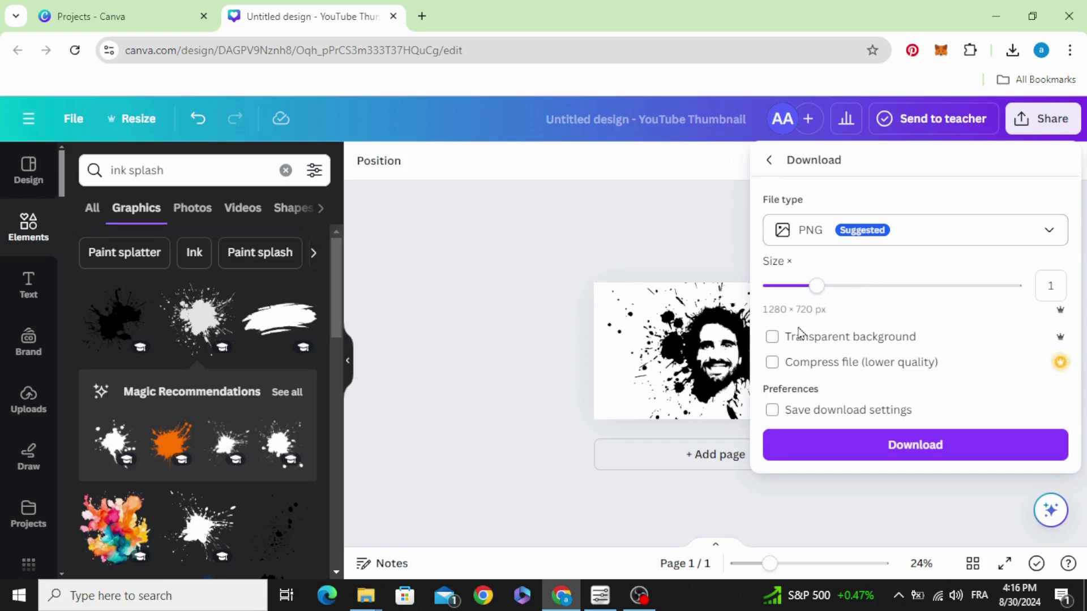
pyautogui.click(961, 446)
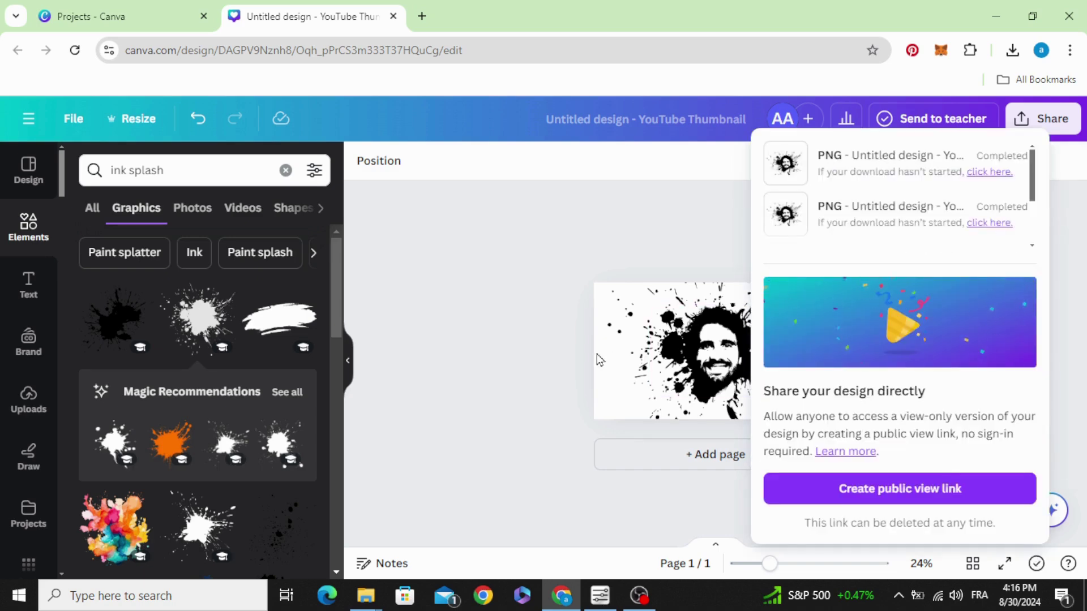
# Upload the downloaded splash-face PNG from the browser's downloads into Canva
pyautogui.click(552, 366)
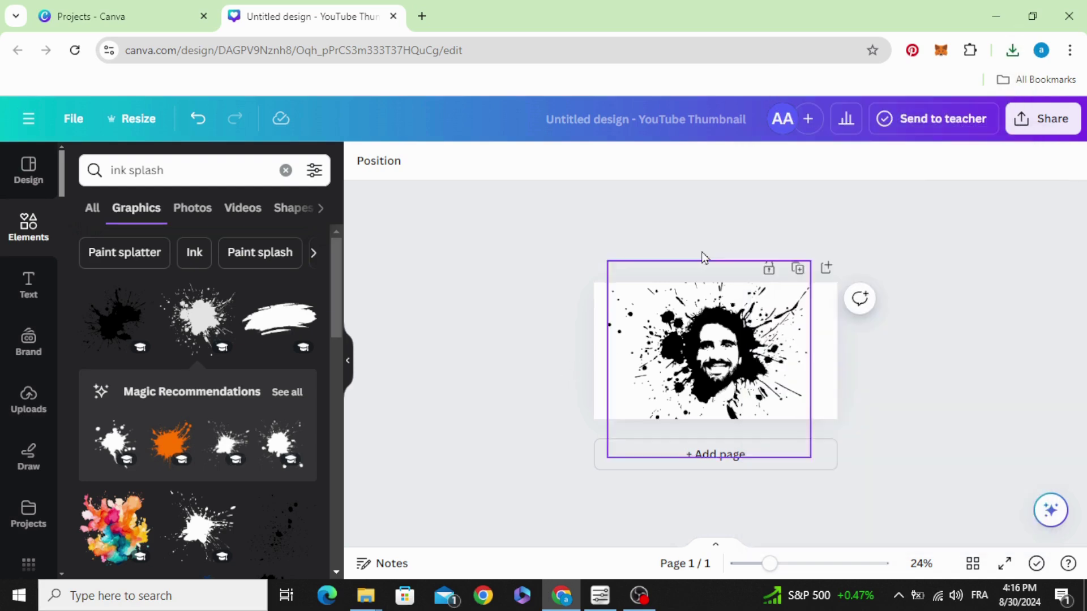
pyautogui.click(1012, 50)
pyautogui.moveTo(915, 141); pyautogui.dragTo(179, 450)
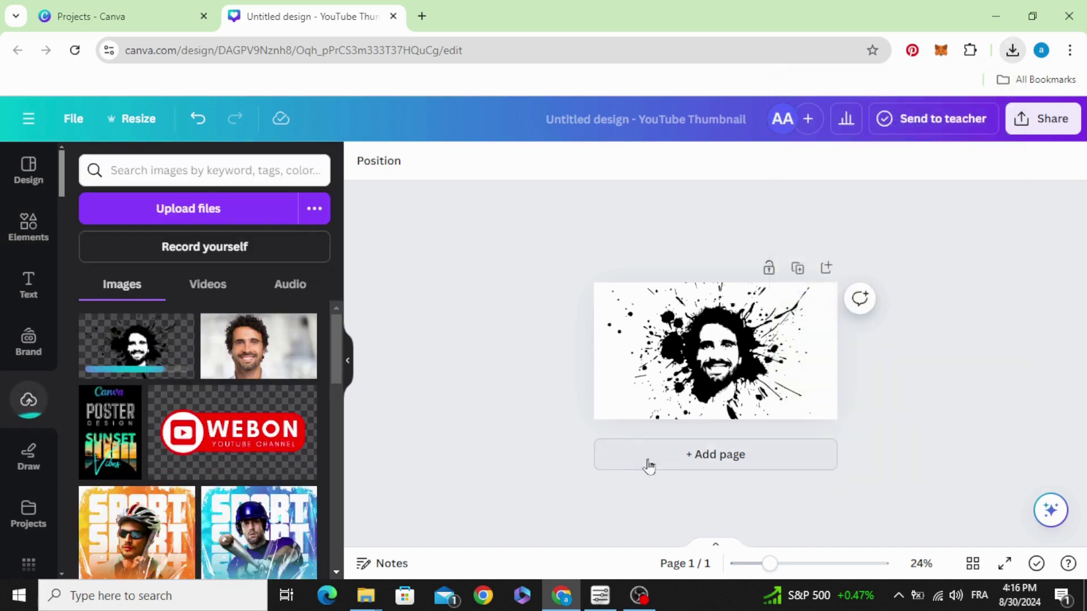
# Add a second page and place the uploaded PNG on it, enlarged to fill the page
pyautogui.click(698, 457)
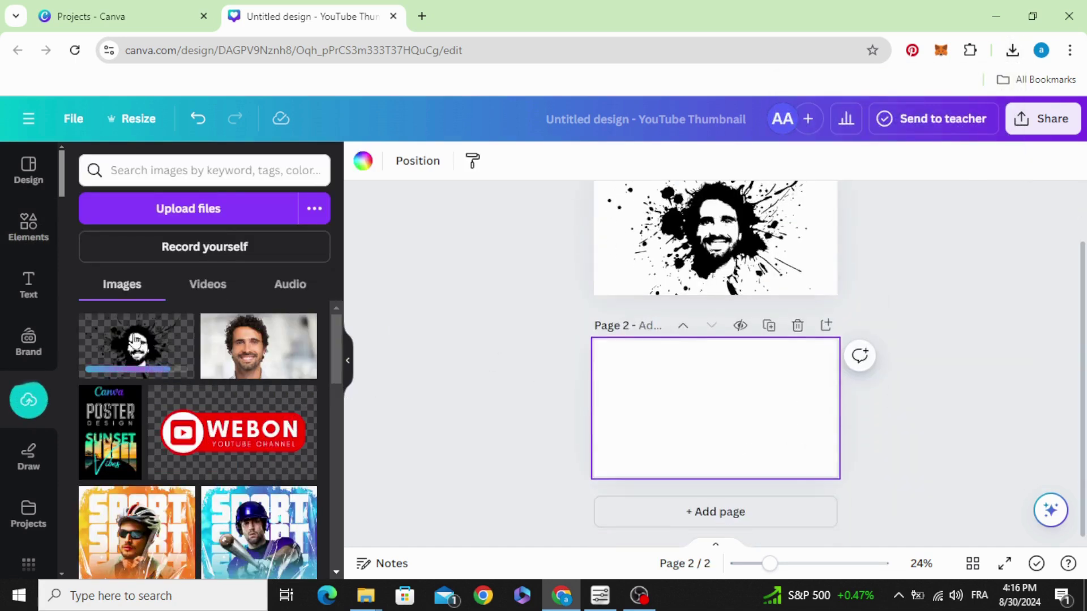
pyautogui.moveTo(136, 342); pyautogui.dragTo(679, 397)
pyautogui.moveTo(719, 429); pyautogui.dragTo(692, 397)
pyautogui.moveTo(761, 432); pyautogui.dragTo(837, 477)
pyautogui.moveTo(771, 566); pyautogui.dragTo(782, 564)
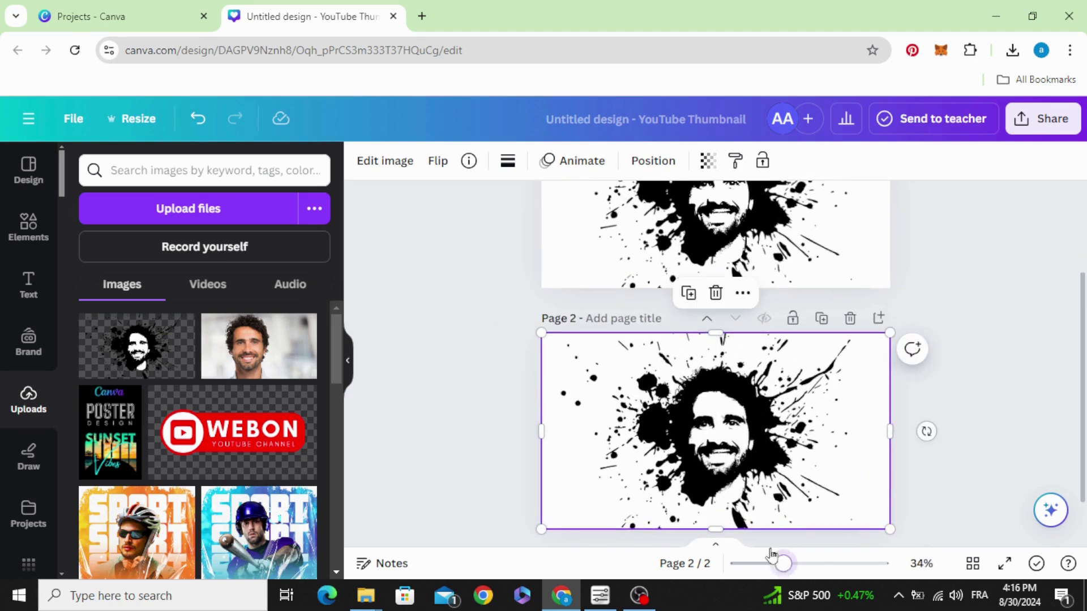
# Apply the Amber Duotone preset to the page 2 splash image
pyautogui.click(376, 167)
pyautogui.scroll(-5, 274, 266)
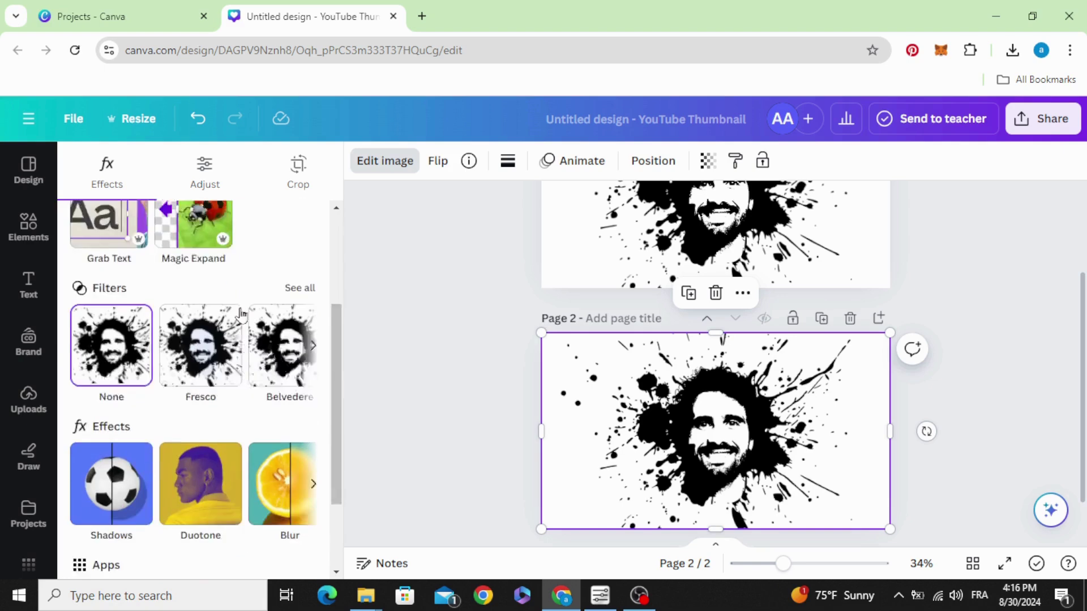
pyautogui.click(204, 372)
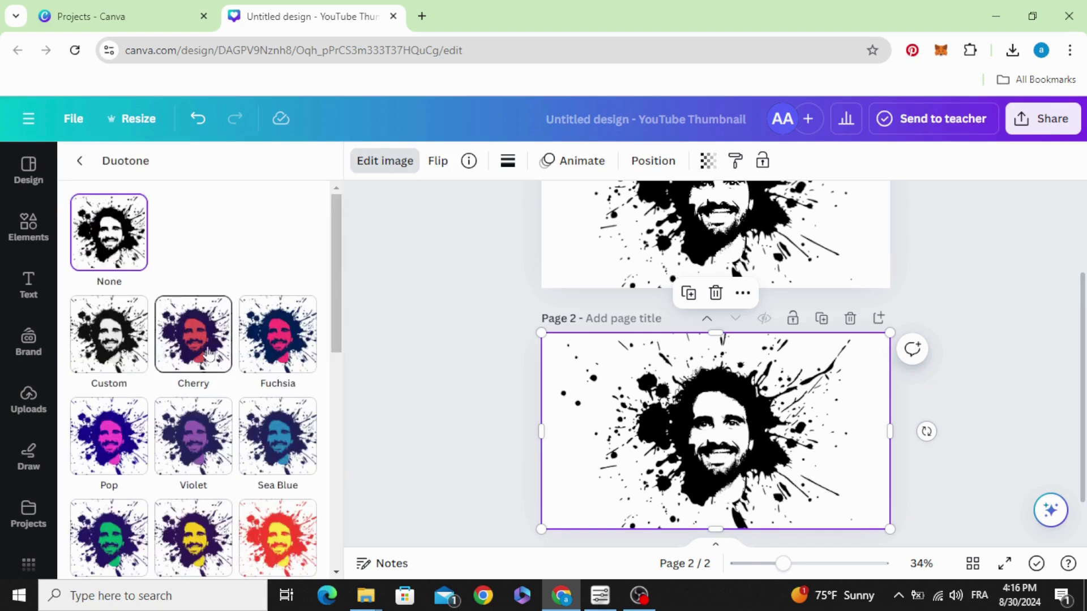
pyautogui.scroll(-5, 192, 397)
pyautogui.scroll(-4, 181, 473)
pyautogui.scroll(6, 190, 492)
pyautogui.scroll(4, 182, 485)
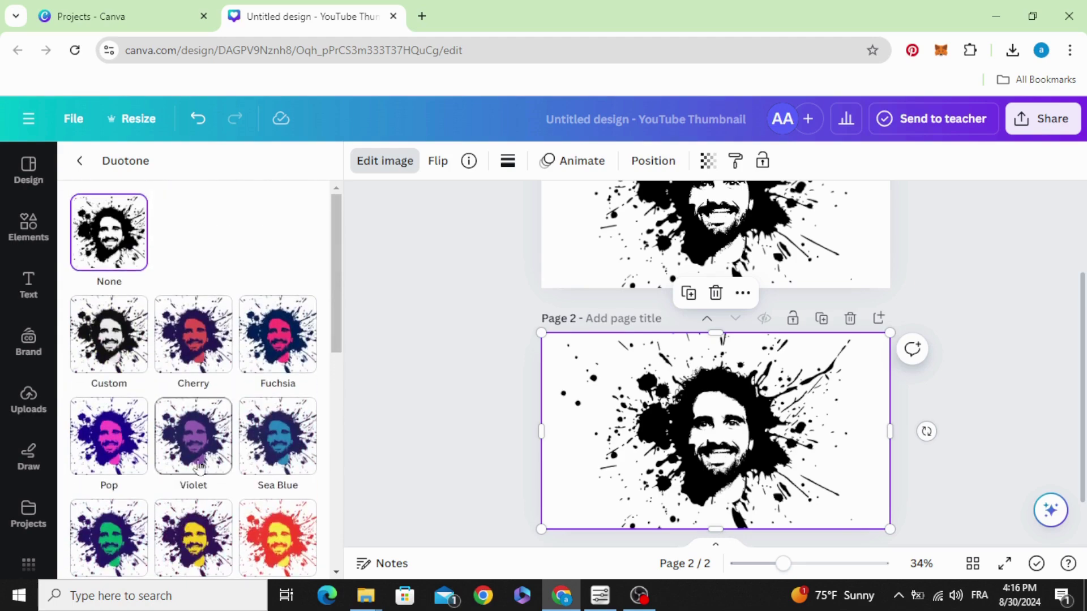
pyautogui.scroll(-2, 194, 436)
pyautogui.scroll(-1, 258, 462)
pyautogui.scroll(2, 261, 461)
pyautogui.click(278, 459)
# Set the duotone highlights to #FFFFFF and shift the shadows hue to orange
pyautogui.scroll(-1, 395, 470)
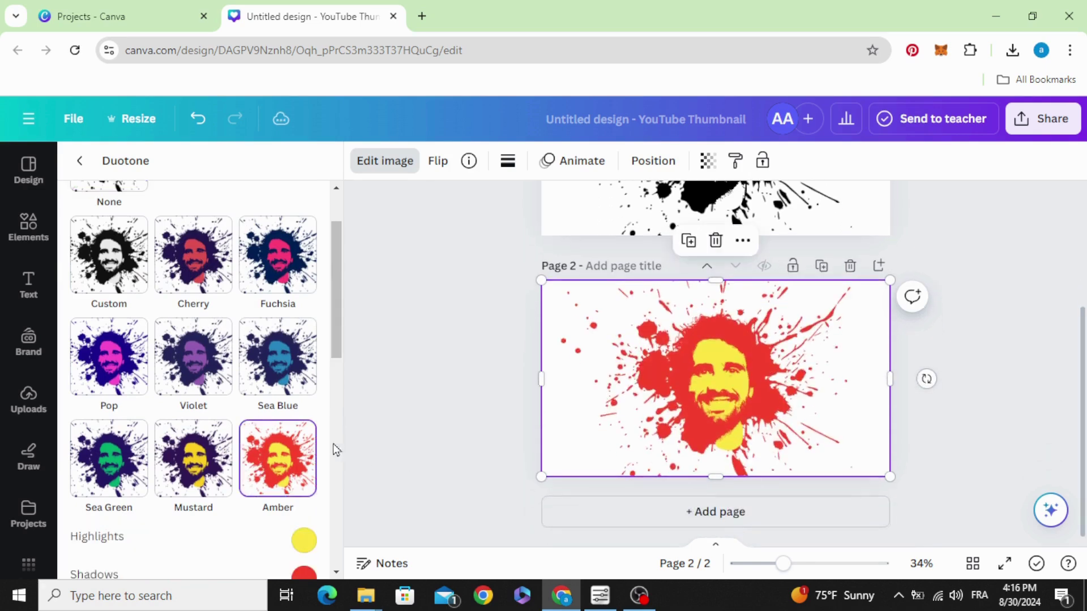
pyautogui.scroll(-2, 306, 463)
pyautogui.click(304, 461)
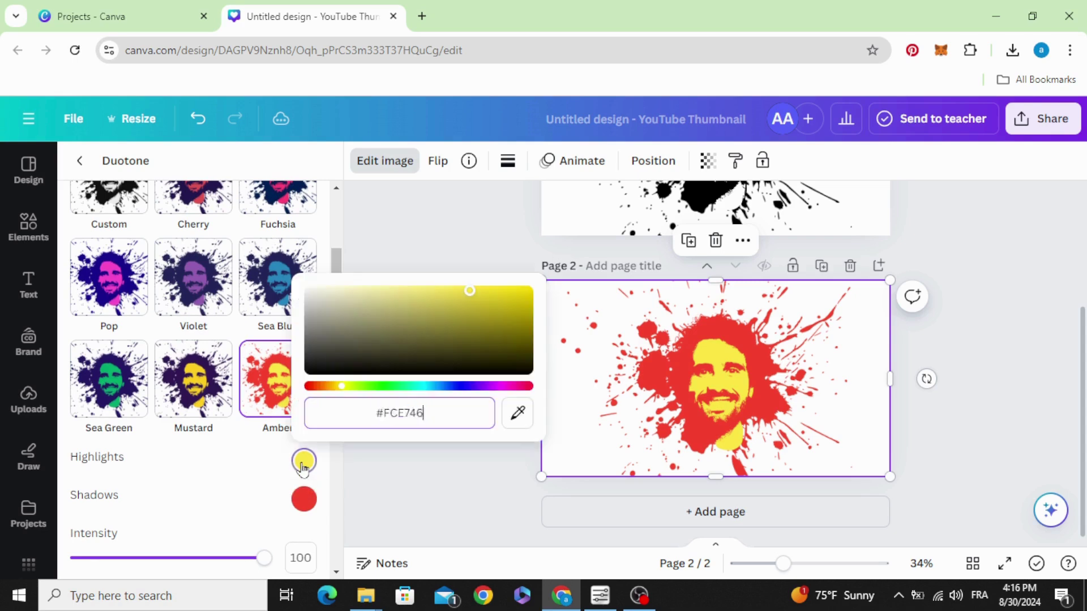
pyautogui.write('#FFFFFF')
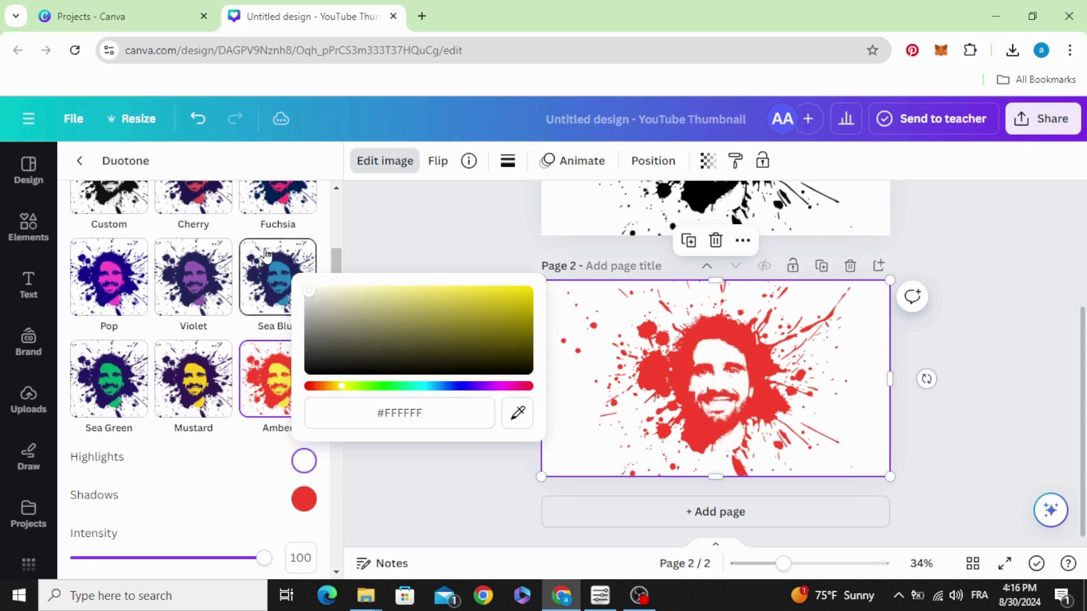
pyautogui.click(304, 499)
pyautogui.moveTo(313, 425)
pyautogui.mouseDown()
pyautogui.moveTo(534, 425)
pyautogui.moveTo(319, 435)
pyautogui.mouseUp()
pyautogui.click(237, 478)
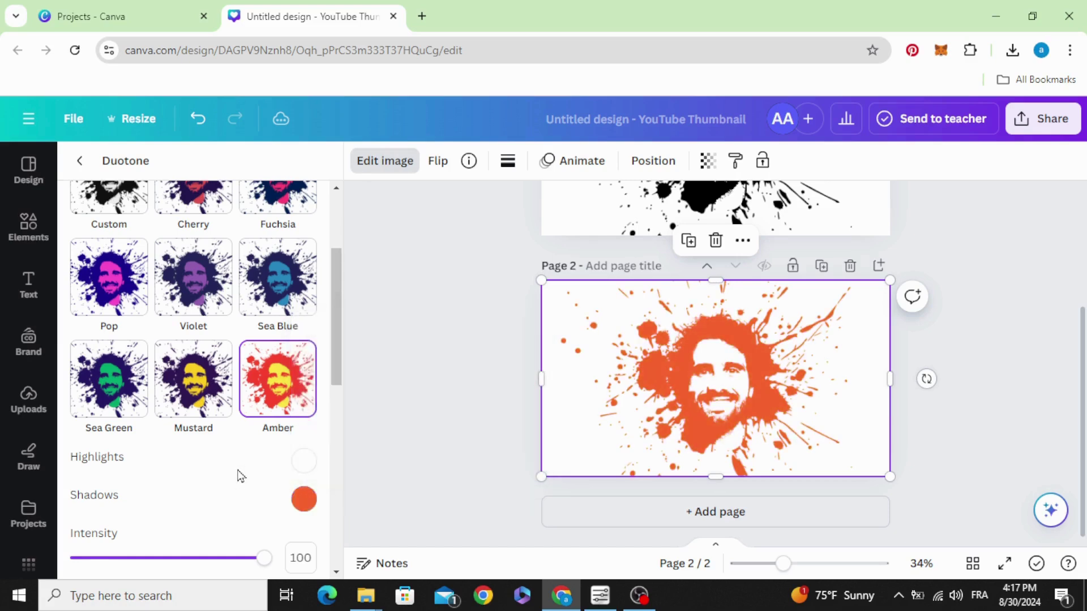
pyautogui.scroll(-4, 238, 475)
pyautogui.click(481, 397)
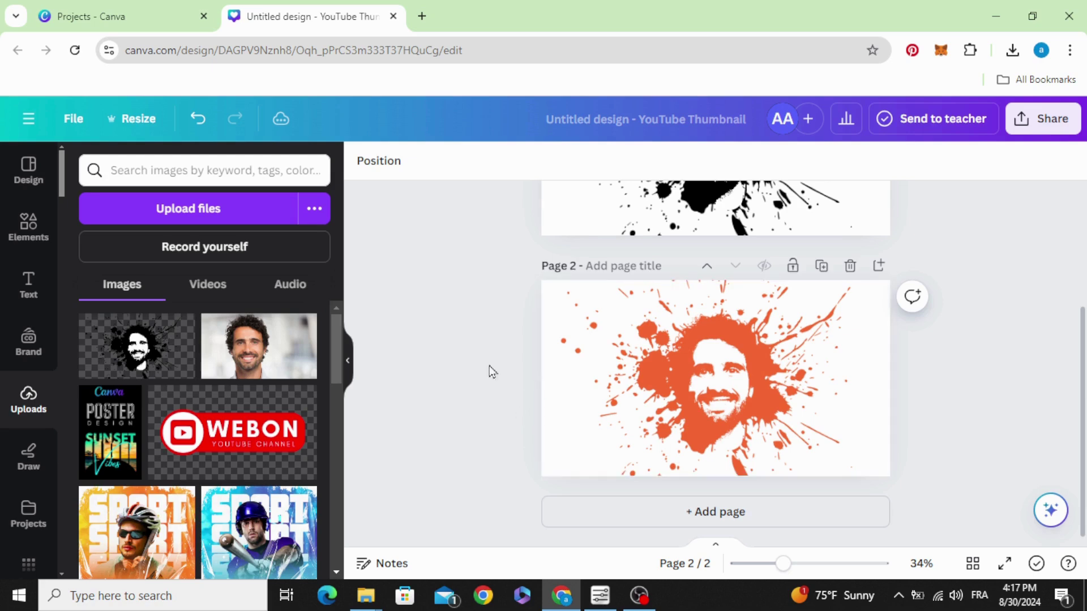